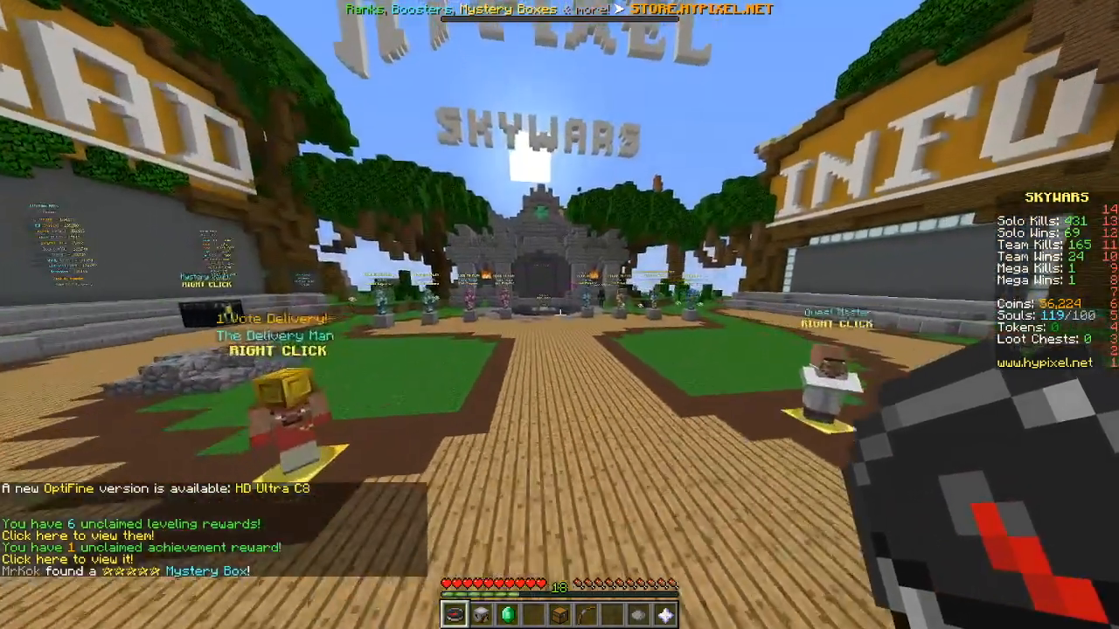
Step: Leave the SkyWars lobby and join a Build Battle match
right_click(559, 315)
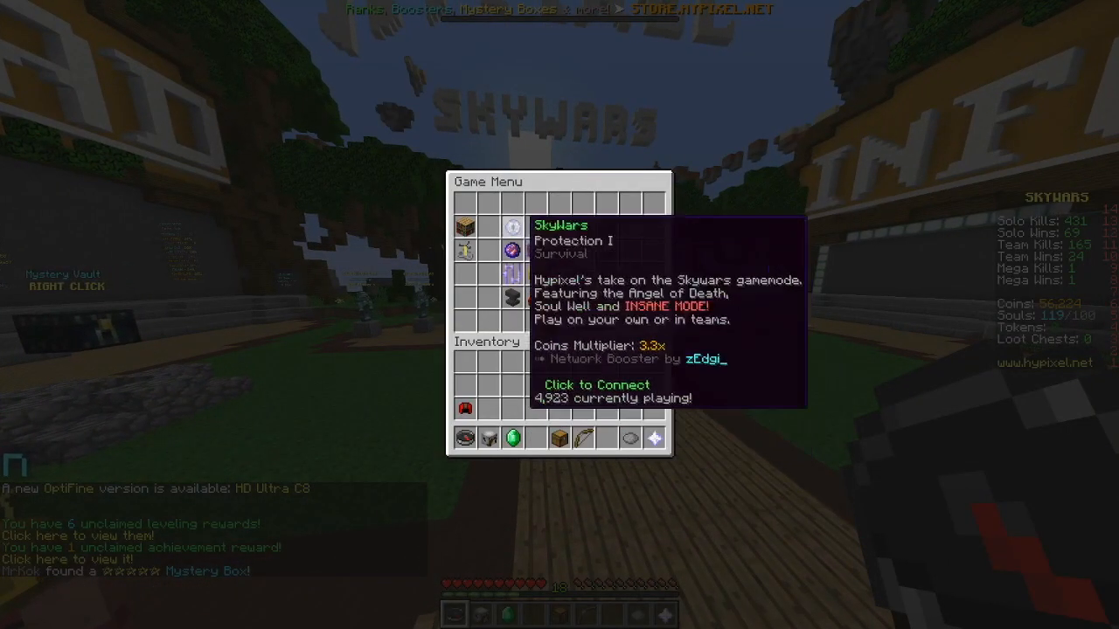
key(Escape)
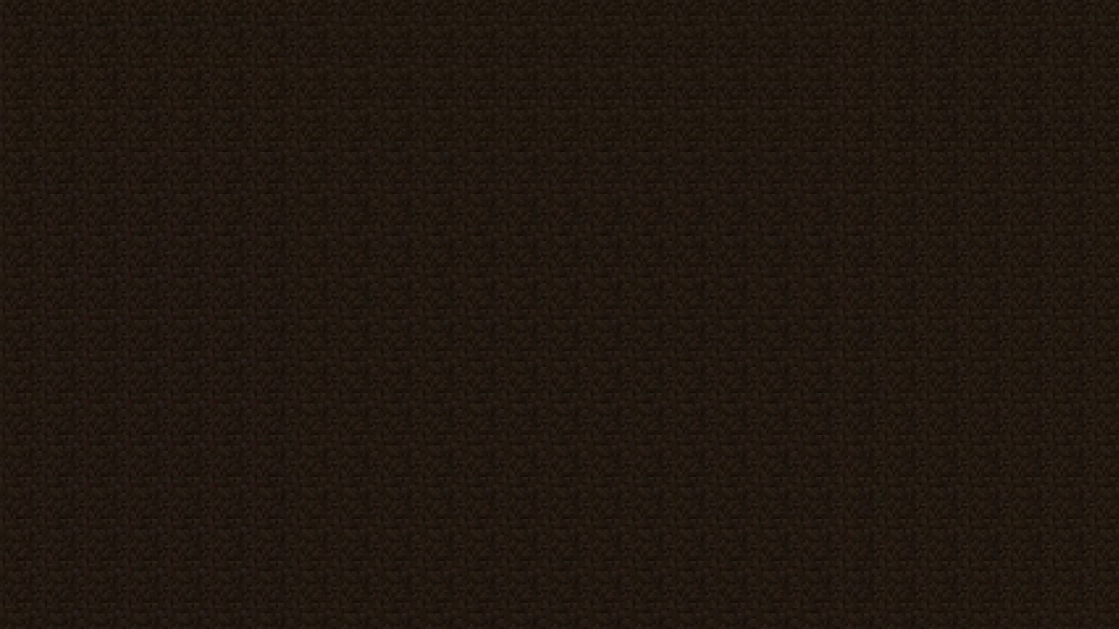
scroll(560, 314, down, 2)
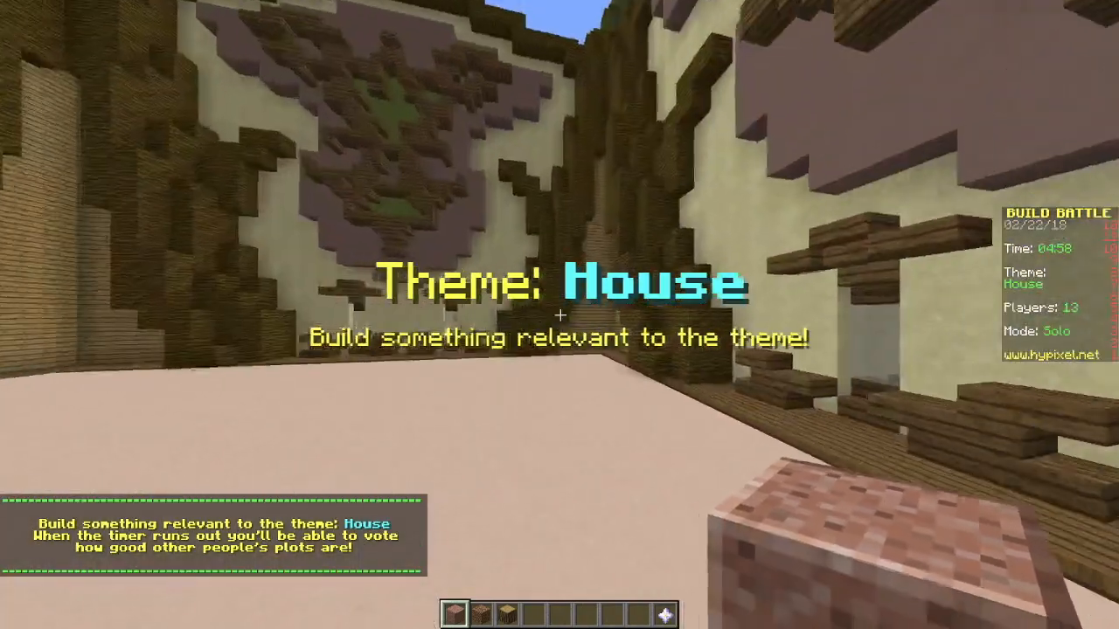
Step: Hide the game interface, frame the empty plot with its far corner centred, and capture a screenshot
key(F1)
key(a)
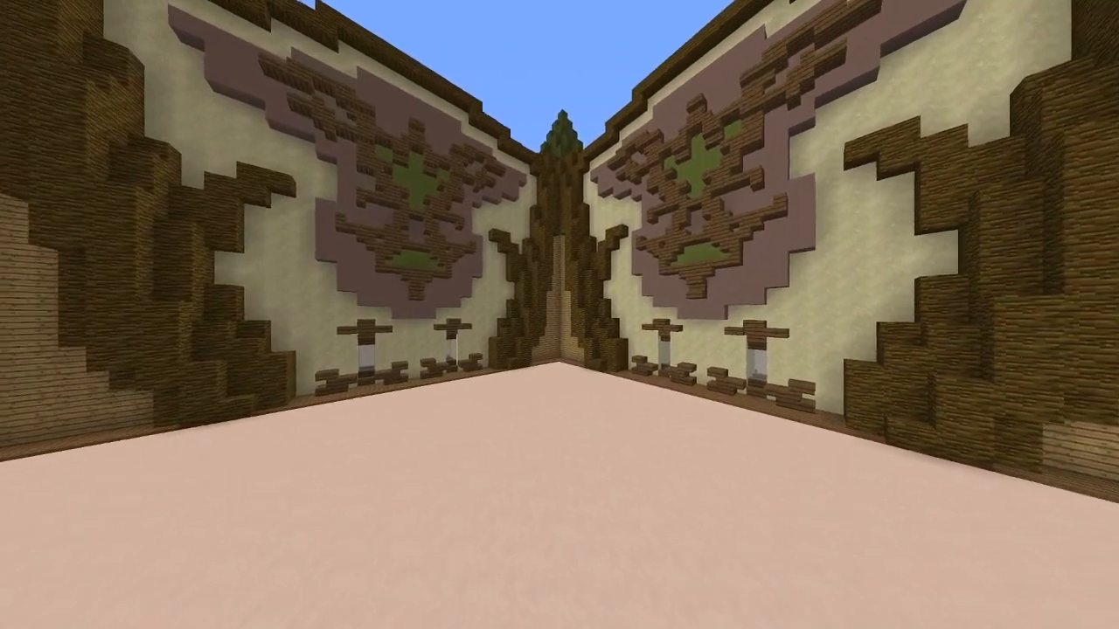
key(d)
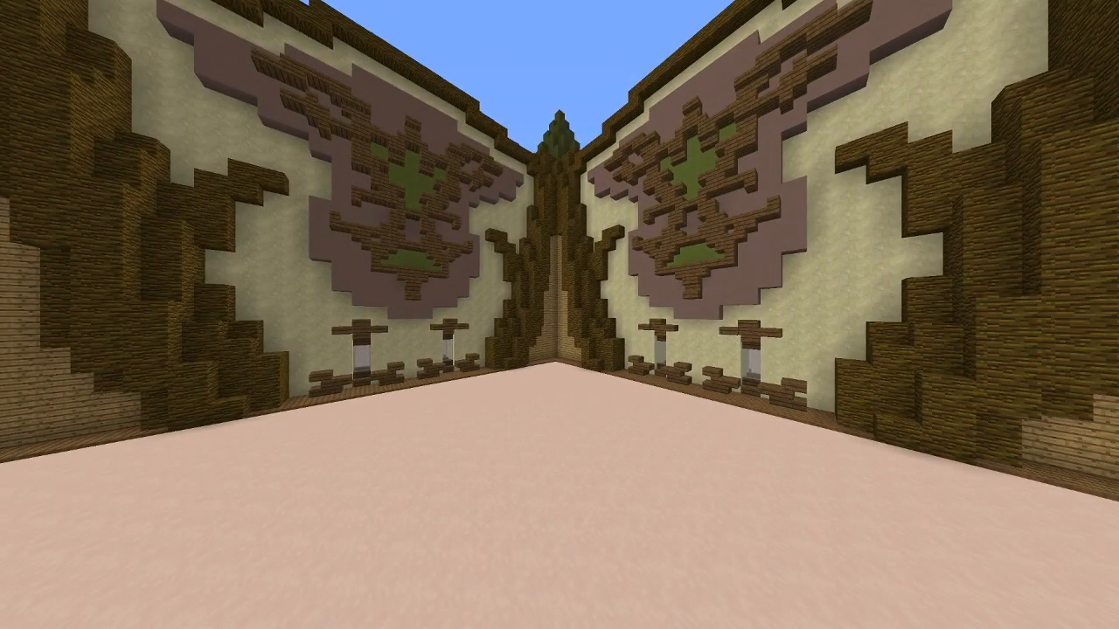
key(F2)
key(F1)
key(t)
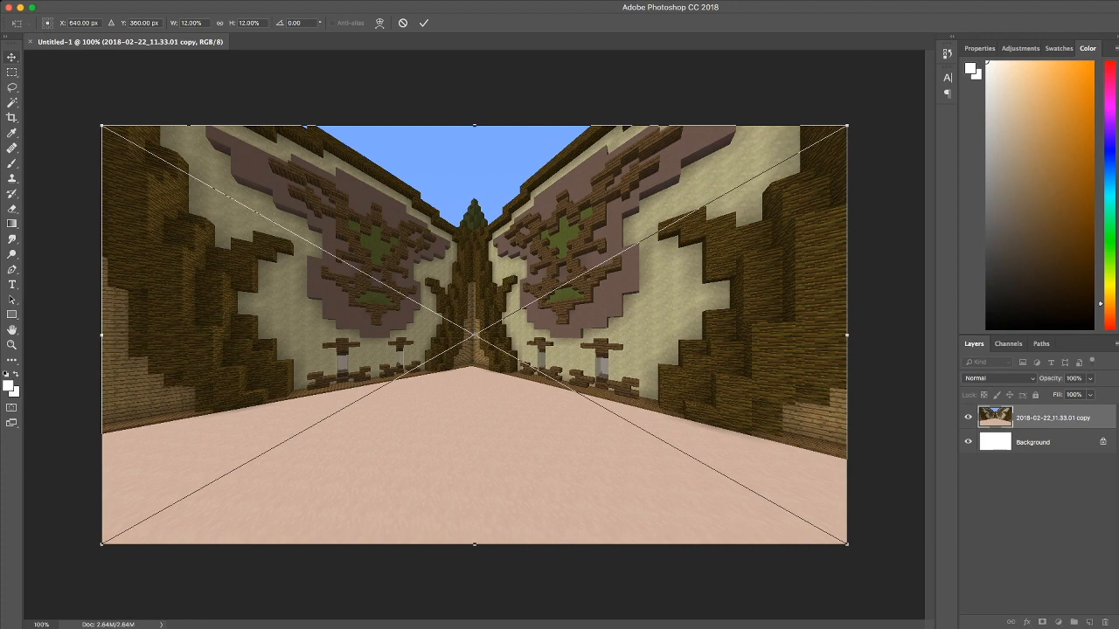
Step: Switch to Photoshop, place the plot screenshot across the whole canvas, and apply a Gaussian Blur to it
key(Return)
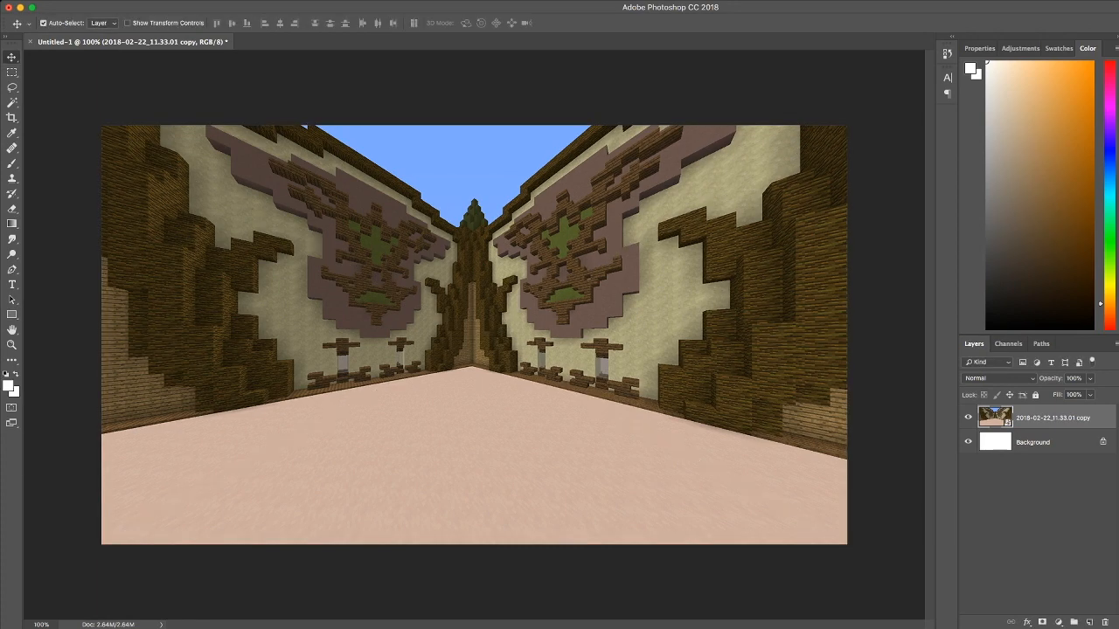
key(ctrl+super+f)
key(super+z)
key(super+z)
key(super+z)
key(Escape)
key(ctrl+super+f)
key(Return)
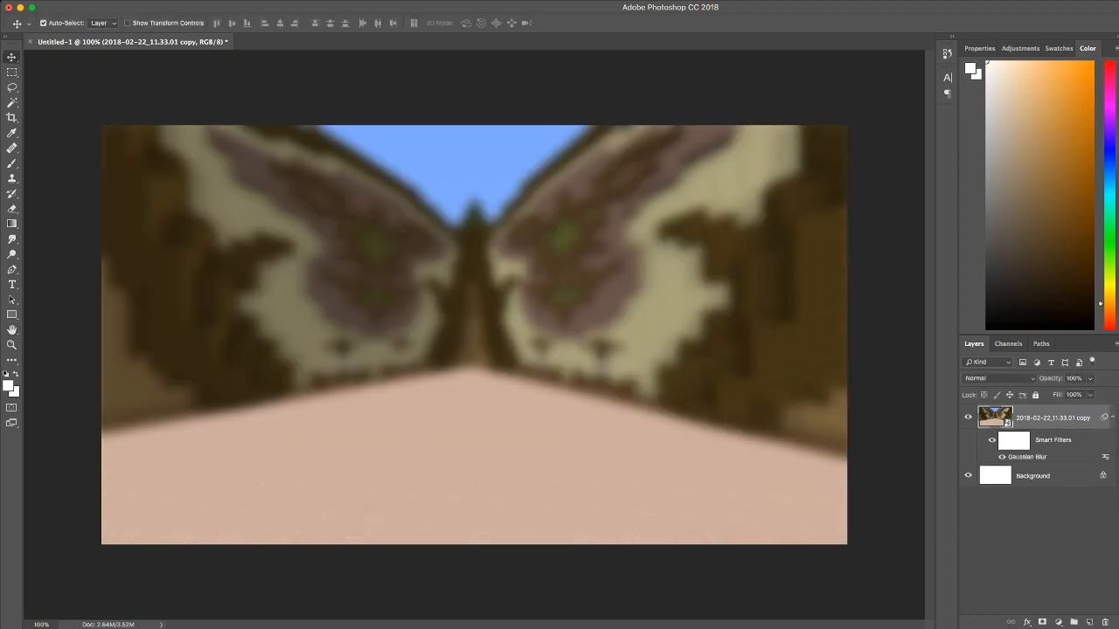
Step: Place the diamond axe image maxresdefault over the background and quick-select the sky left of the axe
key(d)
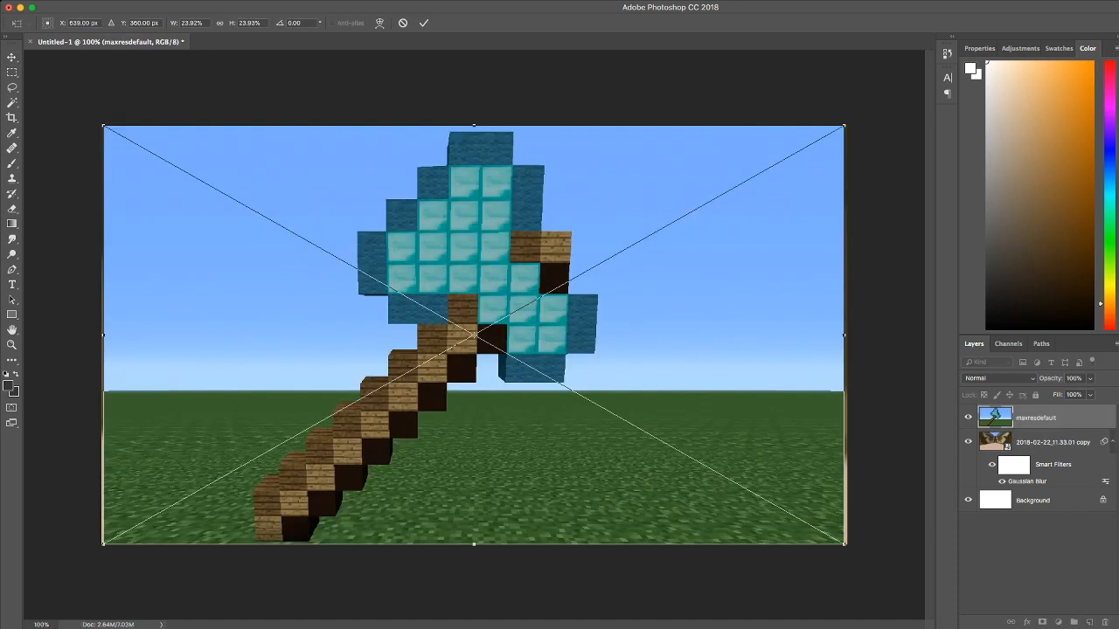
key(Return)
key(w)
key(shift+w)
drag(218, 201, 324, 350)
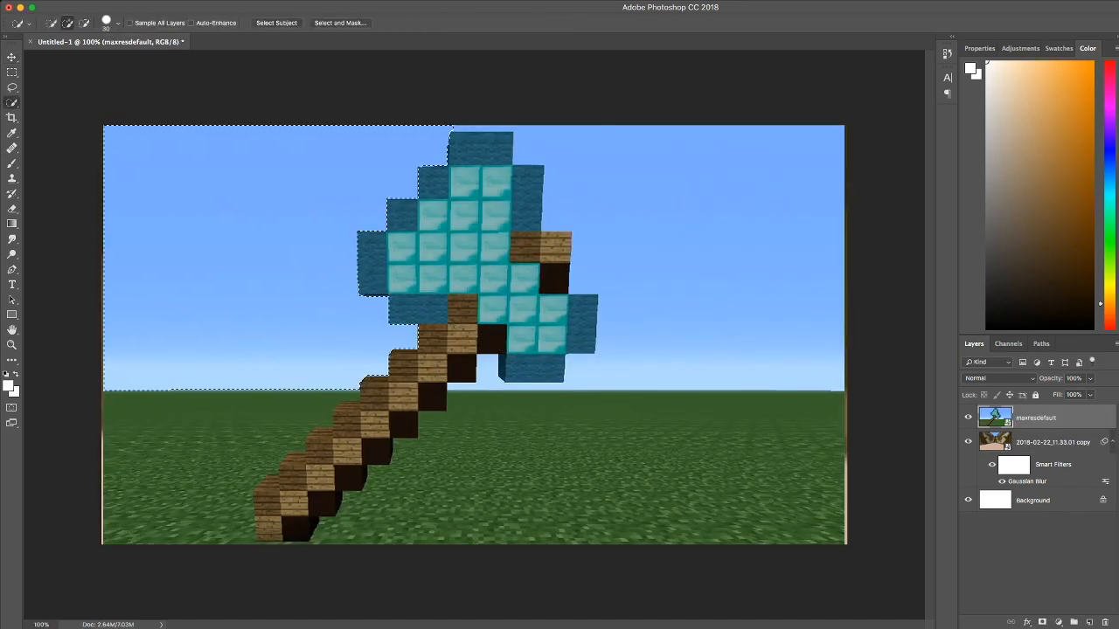
Step: Rasterize the axe layer, delete the selected sky left of the axe, and clear the selection
key(e)
click(289, 244)
key(Return)
key(w)
key(BackSpace)
key(super+d)
Step: Select and delete the sky and the grass to the right of the axe
mouse_move(262, 420)
mouse_down()
mouse_move(175, 446)
mouse_move(166, 516)
mouse_up()
key(super+d)
key(l)
key(w)
drag(559, 166, 682, 298)
key(BackSpace)
drag(502, 465, 629, 476)
key(BackSpace)
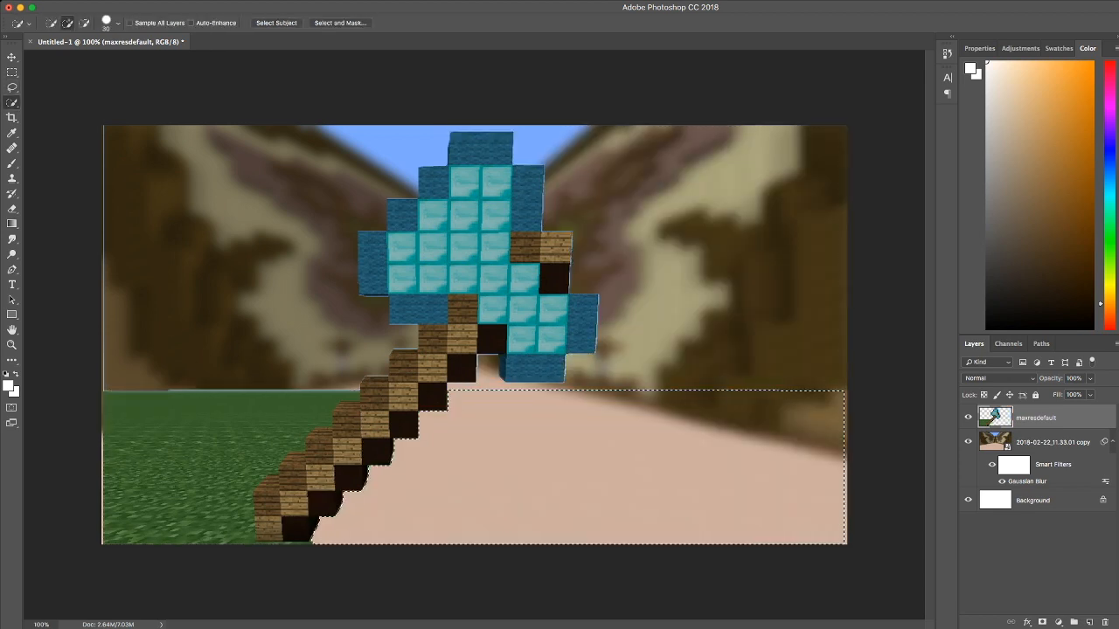
Step: Select and delete the remaining grass left of the axe handle, then deselect
key(super+d)
key(shift+w)
click(210, 467)
key(BackSpace)
key(super+d)
Step: Erase the leftover horizon line and border remnants around the cut-out axe
key(e)
mouse_move(100, 127)
mouse_down()
mouse_move(100, 386)
mouse_move(359, 391)
mouse_up()
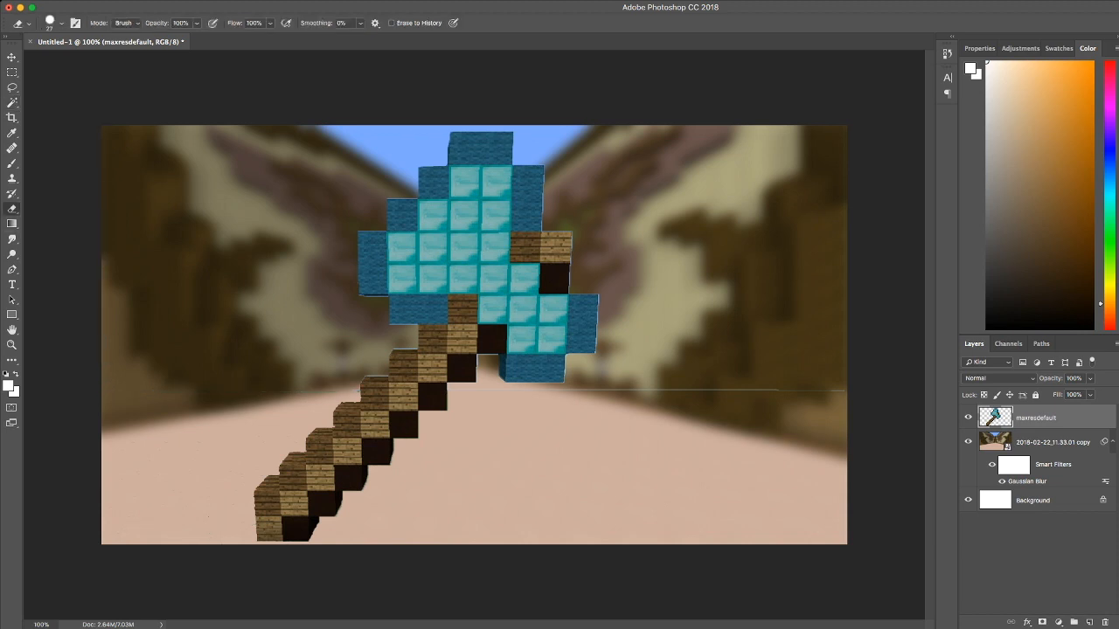
drag(589, 391, 822, 390)
Step: Add a white Stroke to the axe layer and erase the outlined stray specks and canvas-edge remnants
key(h)
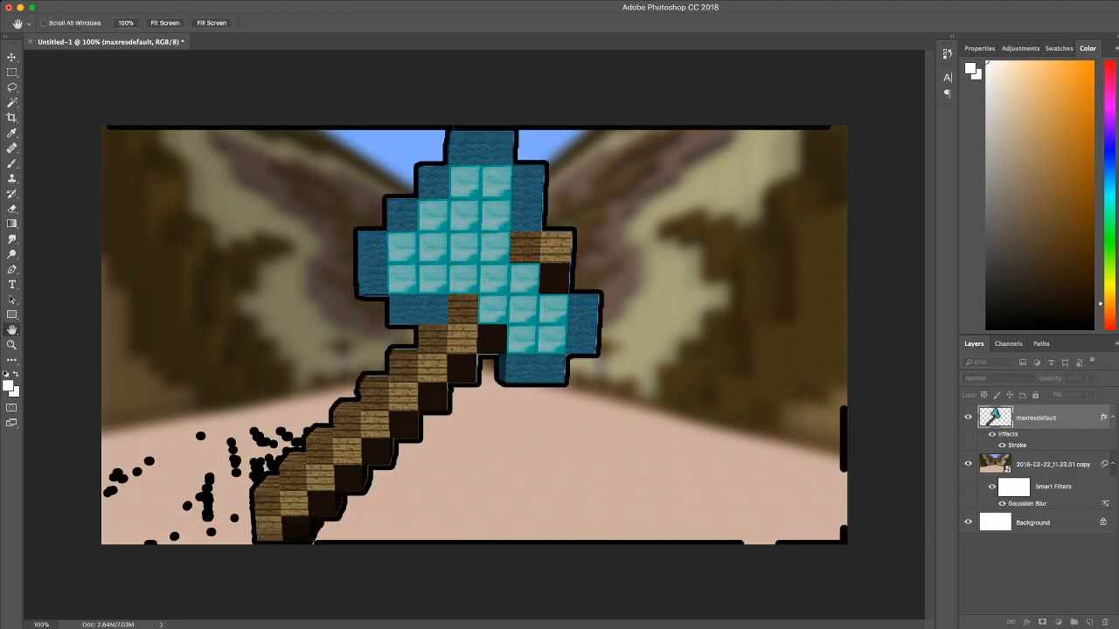
key(e)
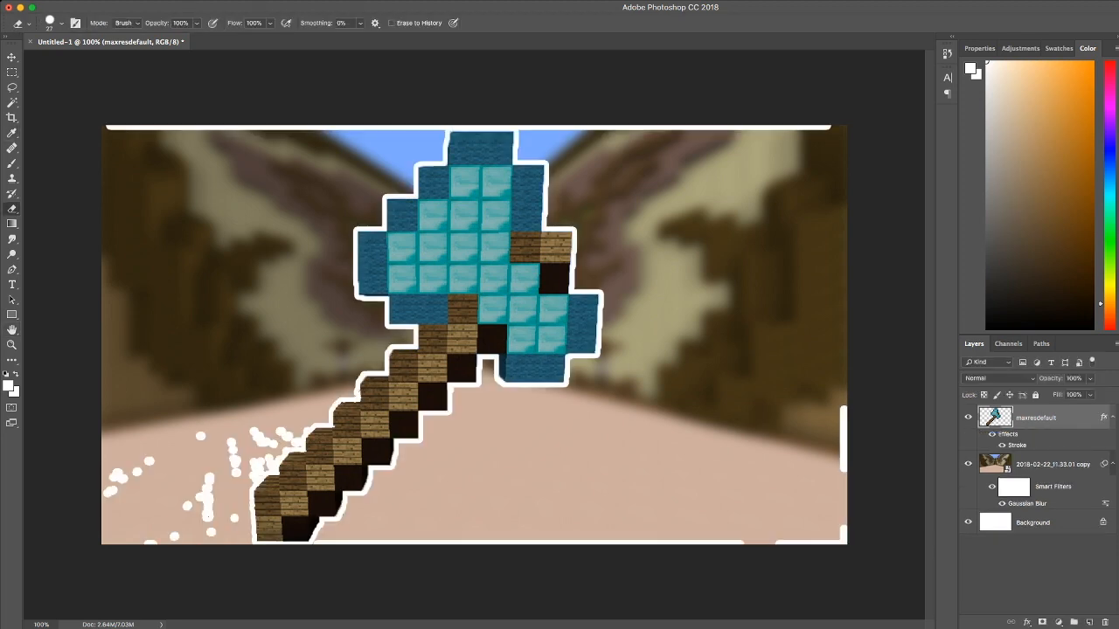
mouse_move(297, 440)
mouse_down()
mouse_move(257, 437)
mouse_move(234, 472)
mouse_move(186, 507)
mouse_move(112, 489)
mouse_up()
mouse_move(313, 543)
mouse_down()
mouse_move(818, 543)
mouse_move(845, 530)
mouse_up()
drag(844, 406, 844, 472)
drag(828, 125, 528, 125)
drag(439, 126, 106, 126)
Step: Erase the rough edges around the axe head and handle to smooth the white outline
mouse_move(517, 123)
mouse_down()
mouse_move(452, 122)
mouse_move(441, 145)
mouse_up()
mouse_move(578, 227)
mouse_down()
mouse_move(608, 332)
mouse_move(566, 389)
mouse_move(500, 389)
mouse_up()
drag(573, 381, 572, 363)
mouse_move(393, 341)
mouse_down()
mouse_move(261, 478)
mouse_move(254, 542)
mouse_up()
Step: Reduce the eraser's brush size and trim the edges around the axe head
click(75, 24)
click(75, 24)
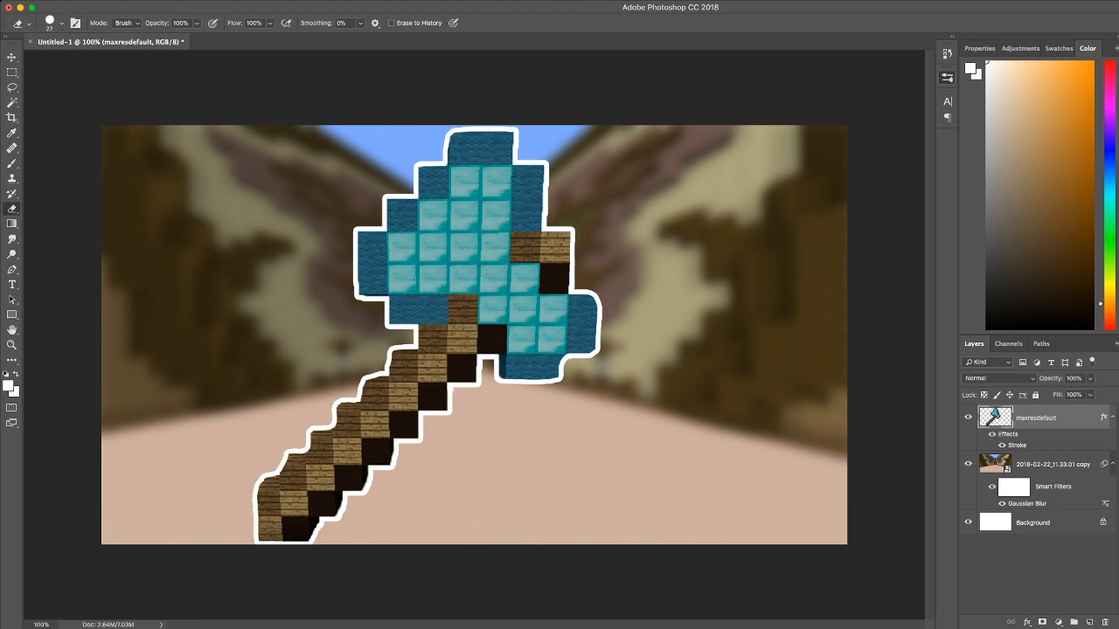
click(75, 24)
click(62, 23)
drag(65, 58, 63, 58)
click(63, 23)
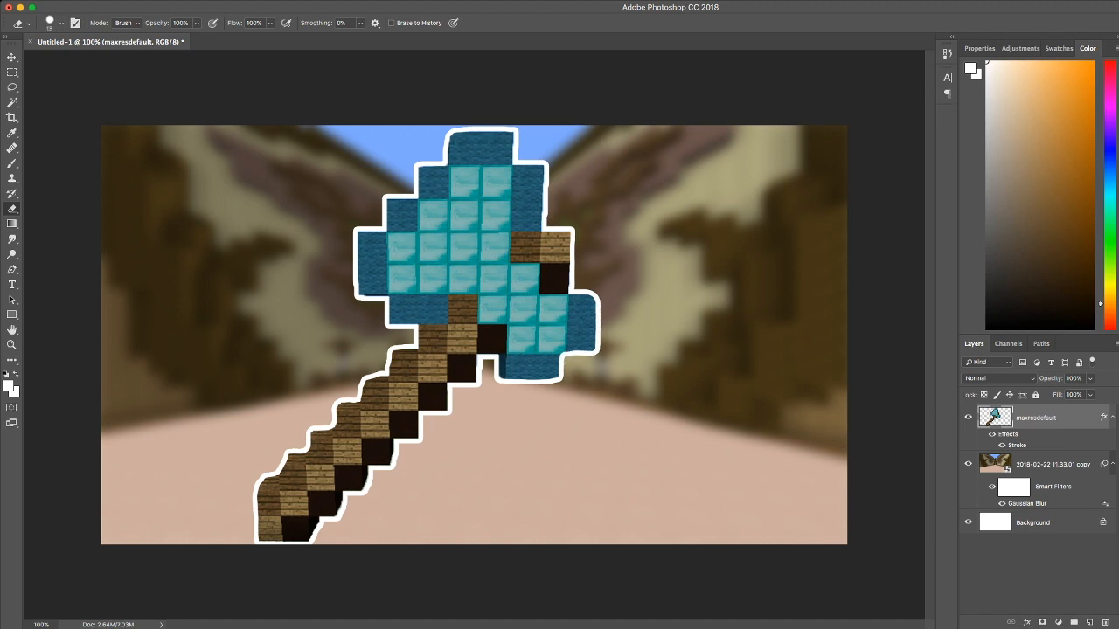
drag(548, 166, 546, 227)
drag(516, 131, 517, 161)
key(super+z)
key(super+z)
drag(445, 132, 444, 162)
drag(353, 268, 353, 299)
drag(355, 229, 360, 299)
Step: Trim the stepped upper-left edge of the axe handle down to its end with the eraser
mouse_move(414, 346)
mouse_down()
mouse_move(392, 349)
mouse_move(382, 373)
mouse_up()
mouse_move(383, 373)
mouse_down()
mouse_move(363, 376)
mouse_move(355, 400)
mouse_move(335, 401)
mouse_move(333, 424)
mouse_up()
mouse_move(332, 425)
mouse_down()
mouse_move(310, 426)
mouse_move(303, 449)
mouse_up()
mouse_move(303, 449)
mouse_down()
mouse_move(285, 452)
mouse_move(280, 475)
mouse_up()
mouse_move(280, 475)
mouse_down()
mouse_move(258, 478)
mouse_move(258, 542)
mouse_up()
key(super+z)
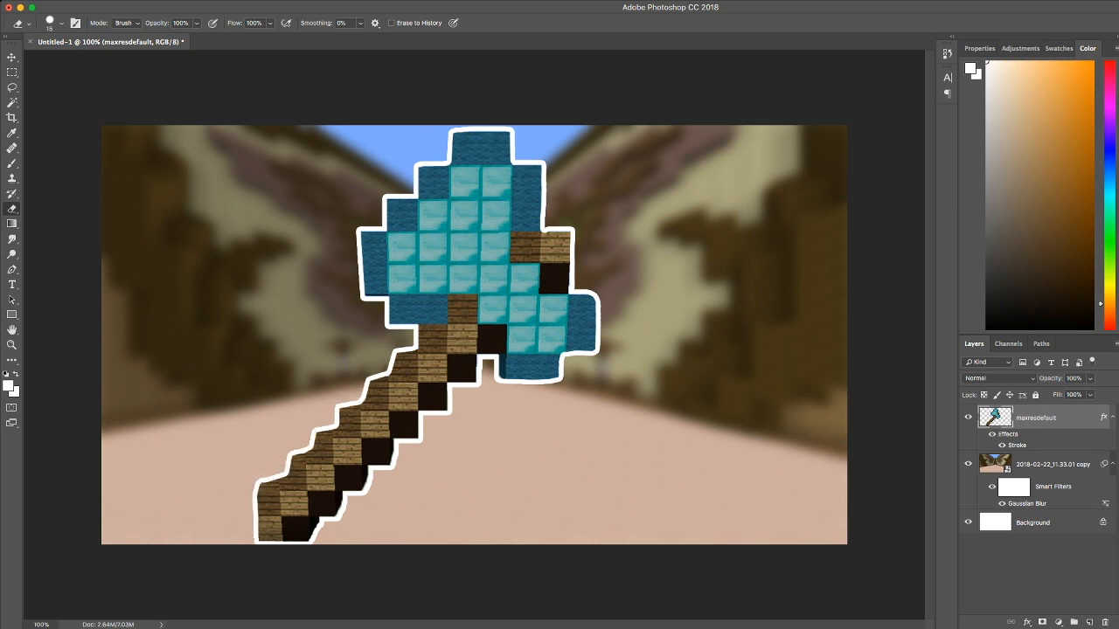
drag(260, 480, 261, 542)
Step: Add Inner Glow and Outer Glow effects to the axe layer
click(1048, 603)
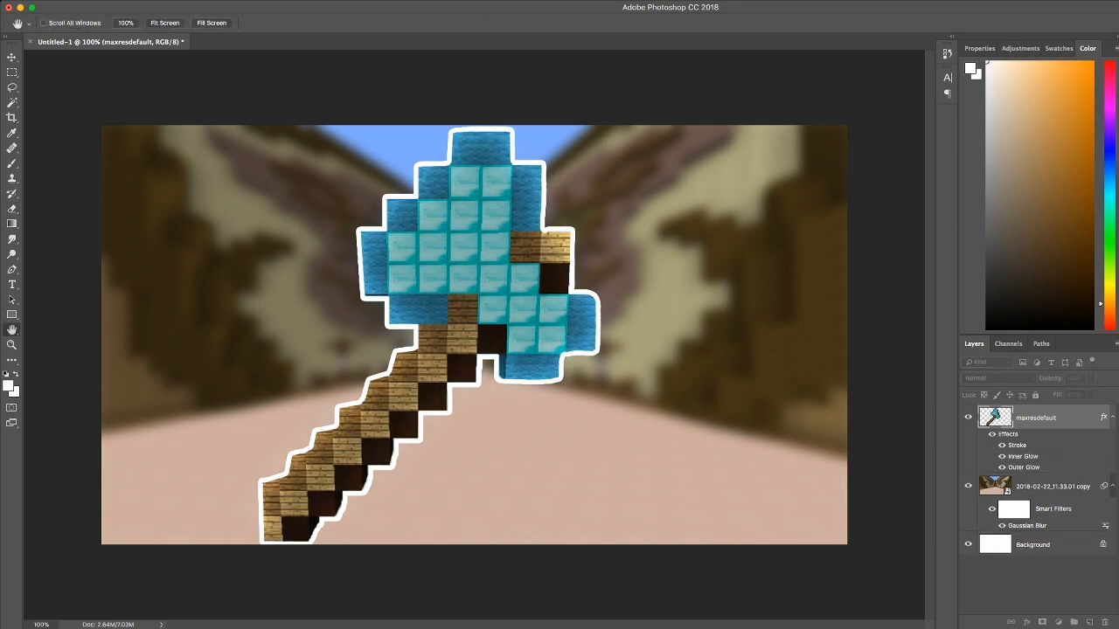
key(v)
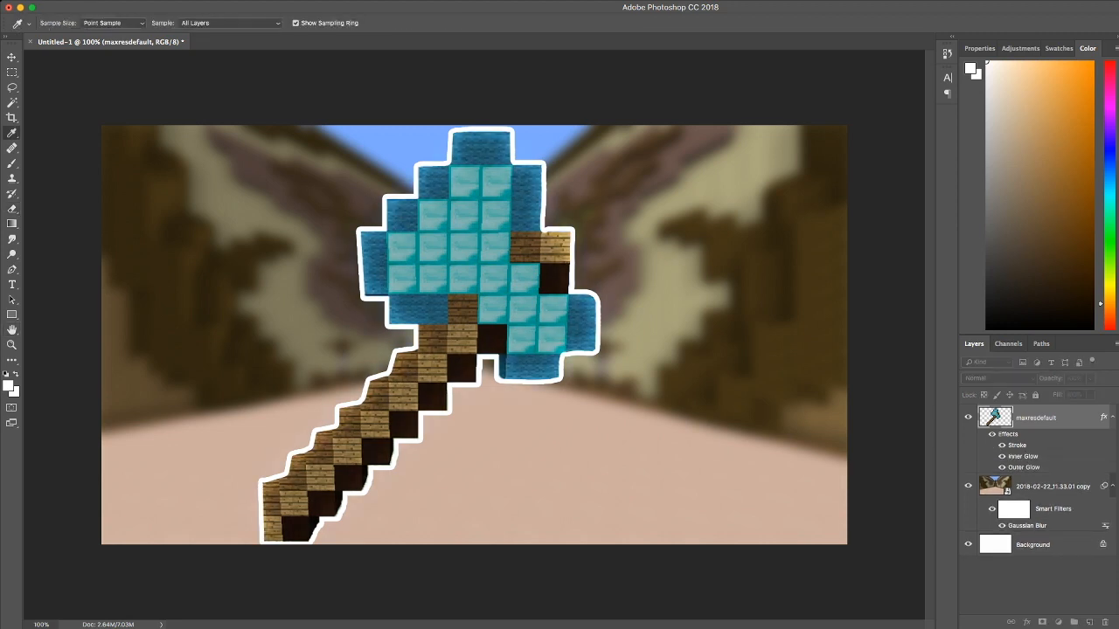
key(ctrl+t)
drag(262, 130, 335, 239)
drag(454, 376, 435, 320)
key(Escape)
Step: Scale the axe down to about 83% and position it near the canvas centre
key(super+t)
drag(262, 131, 318, 203)
drag(454, 375, 457, 338)
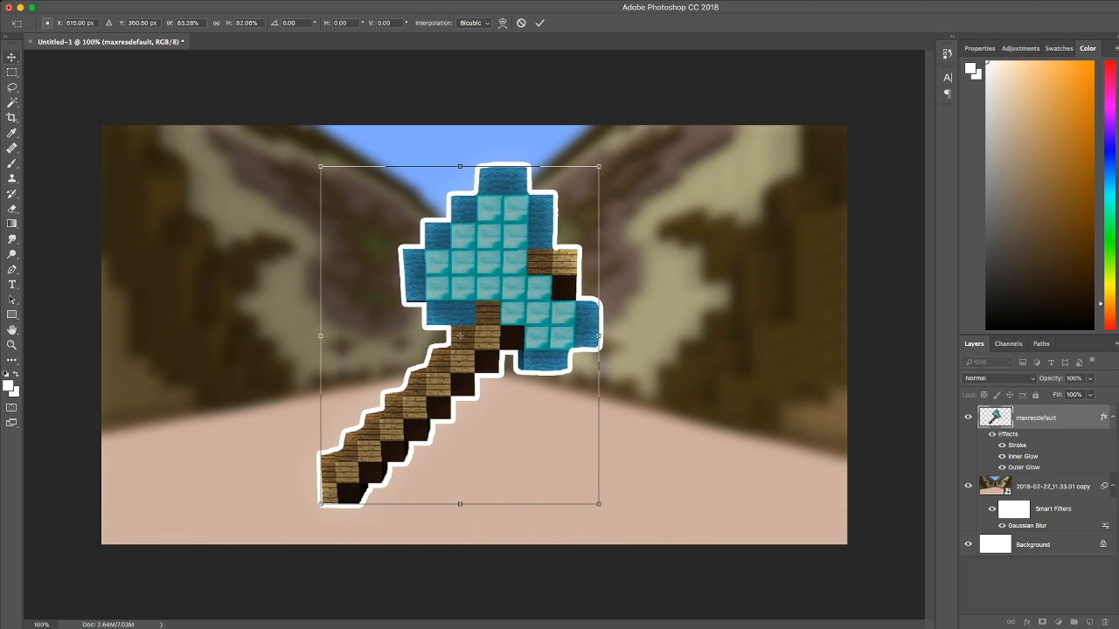
key(Return)
Step: Clean up the handle's upper edge and lower tip with a smaller eraser brush
click(447, 347)
key(super+z)
click(61, 24)
drag(57, 62, 55, 61)
key(Return)
mouse_move(429, 351)
mouse_down()
mouse_move(403, 388)
mouse_move(383, 391)
mouse_move(408, 387)
mouse_up()
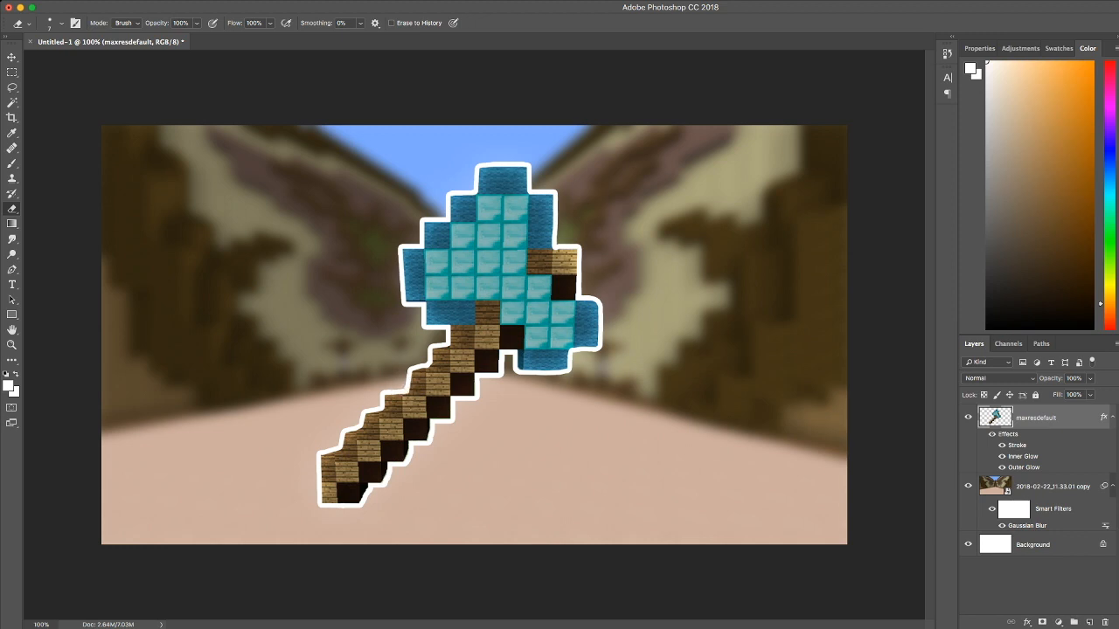
drag(364, 485, 367, 490)
click(367, 492)
Step: Add a second, black Stroke around the axe's white outline
double_click(1067, 418)
key(Return)
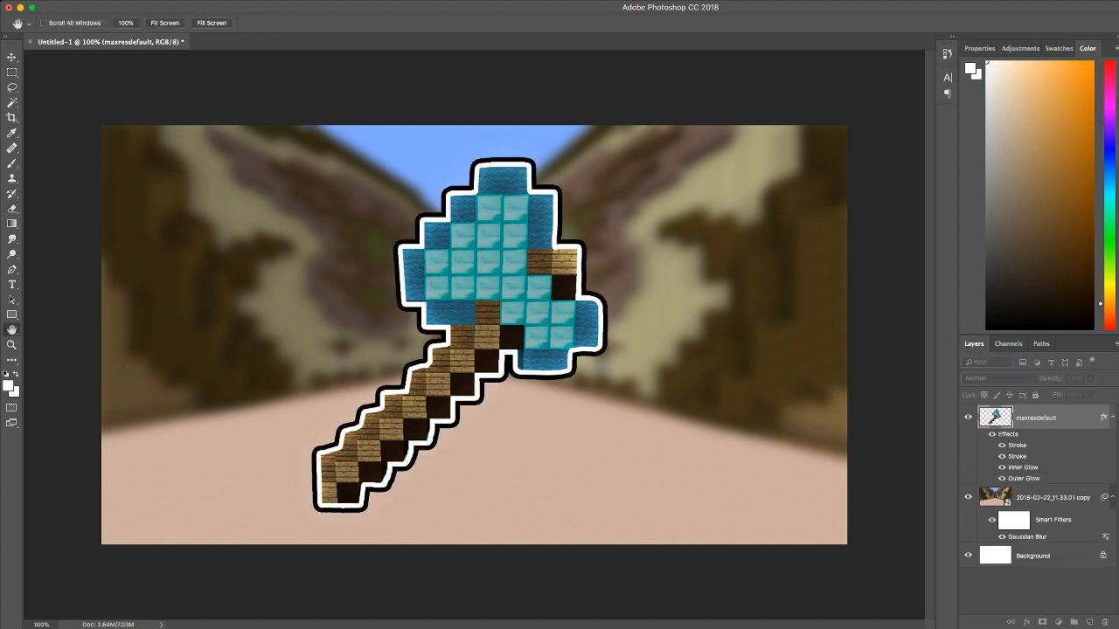
key(Return)
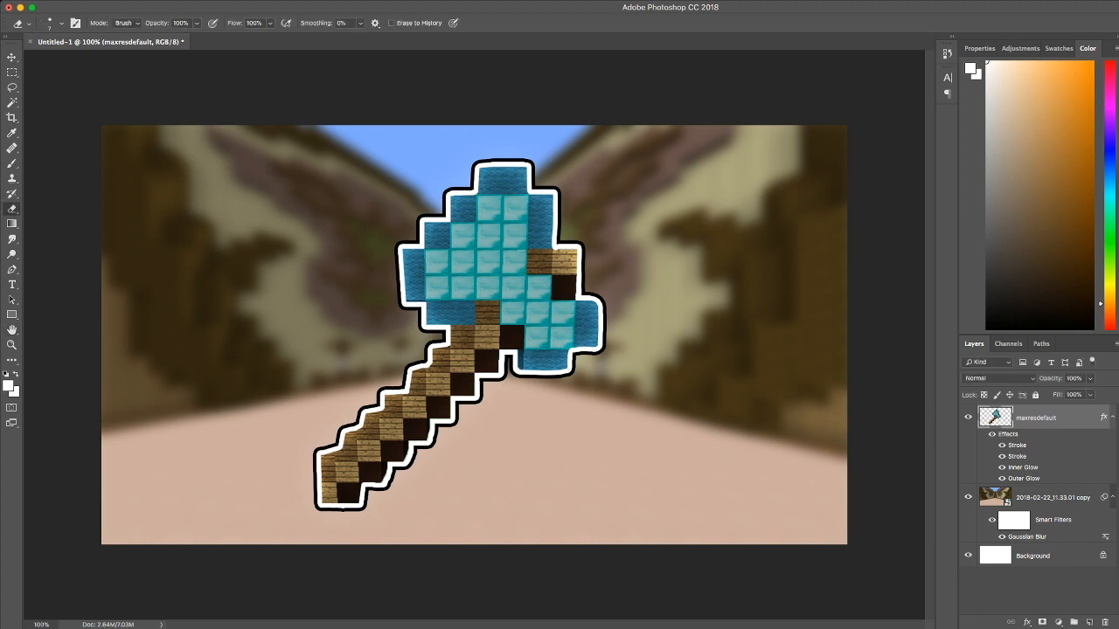
Step: Rotate the axe slightly clockwise and shift it a little to the right
key(ctrl+t)
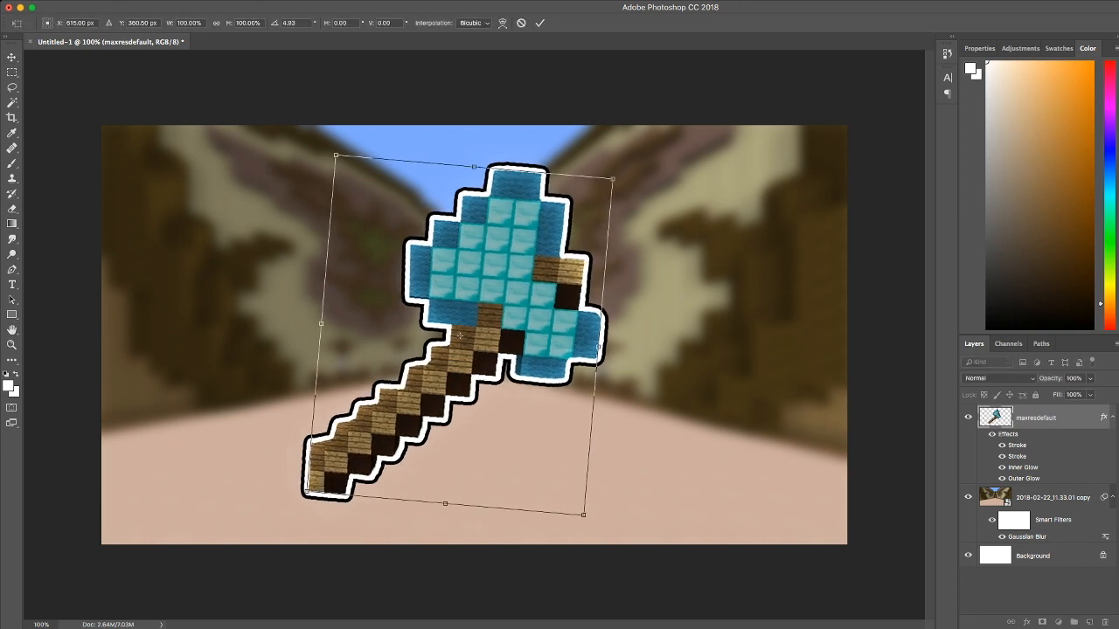
drag(460, 336, 474, 336)
click(11, 57)
key(Return)
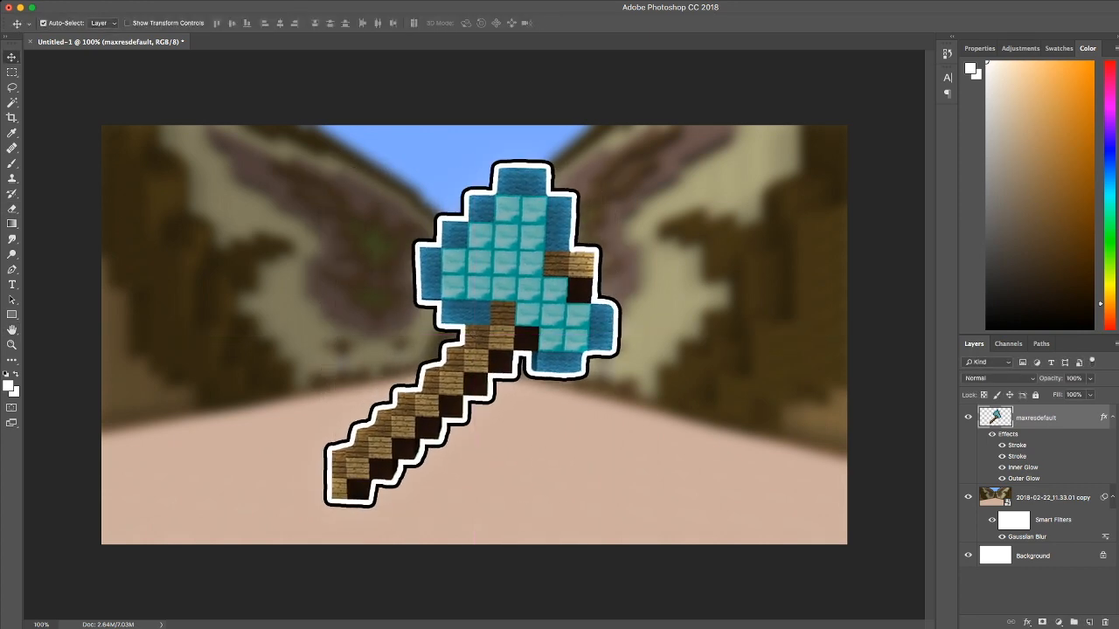
Step: Apply a second Gaussian Blur to the plot screenshot layer
click(1052, 497)
key(ctrl+f)
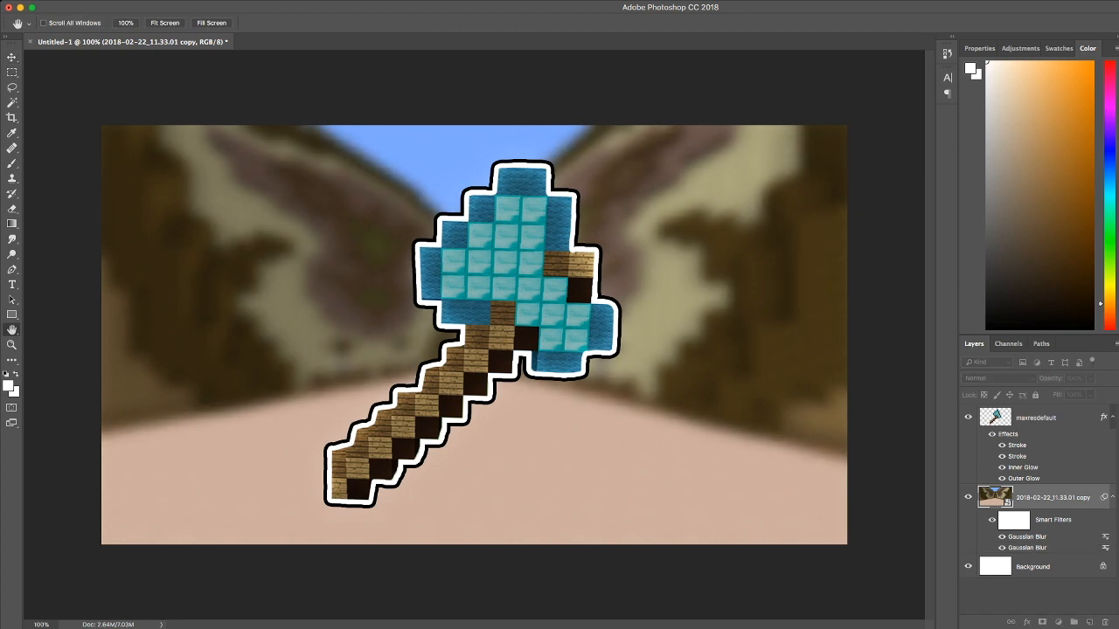
Step: Add the styled title "Perfect!" across the image's upper left and move the axe to the right half
drag(505, 289, 486, 289)
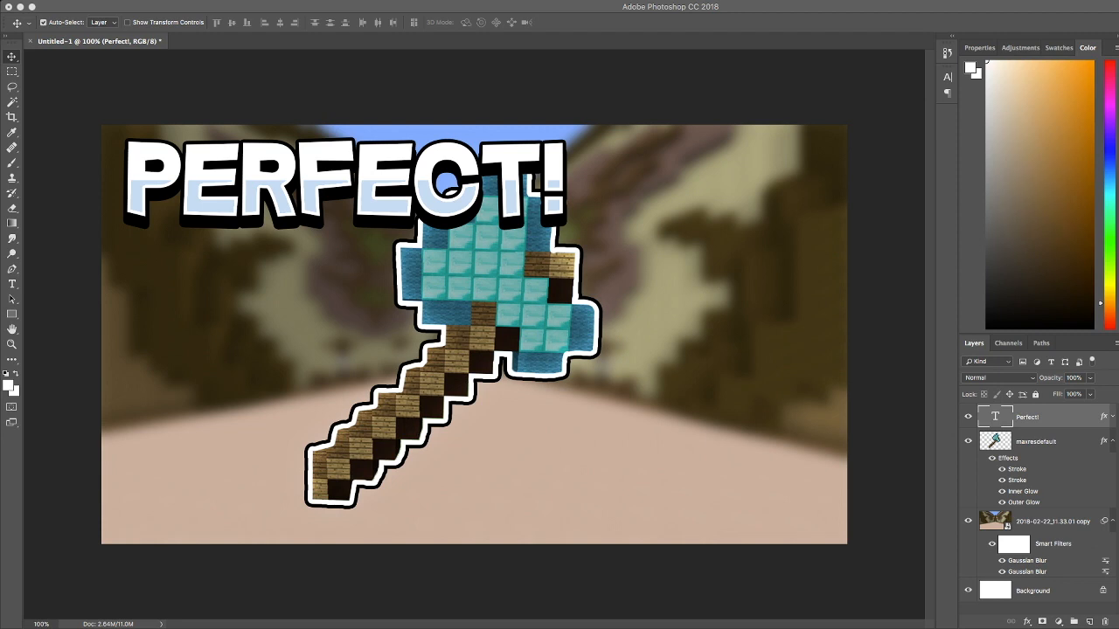
drag(489, 289, 659, 301)
Step: Nudge the "Perfect!" title slightly up and to the left
click(385, 180)
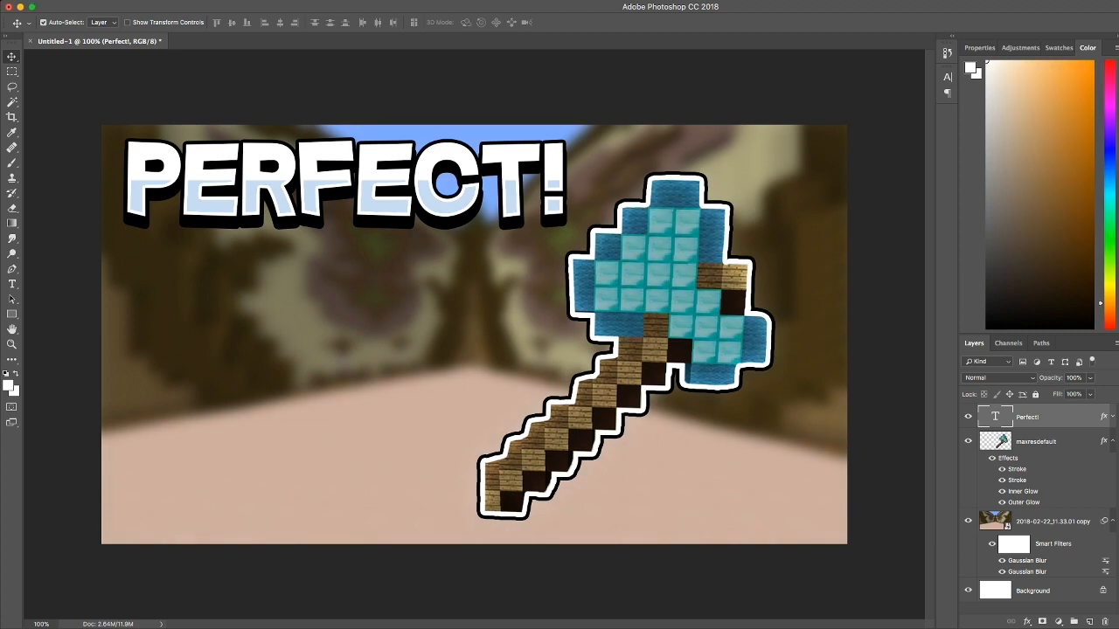
key(super+t)
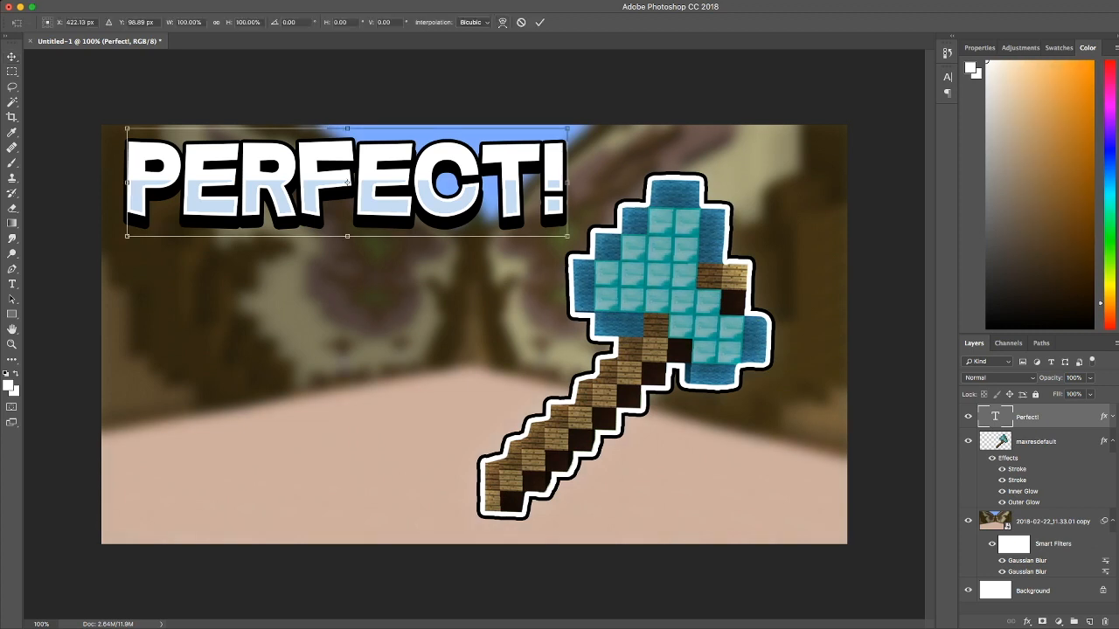
key(Return)
drag(347, 183, 344, 180)
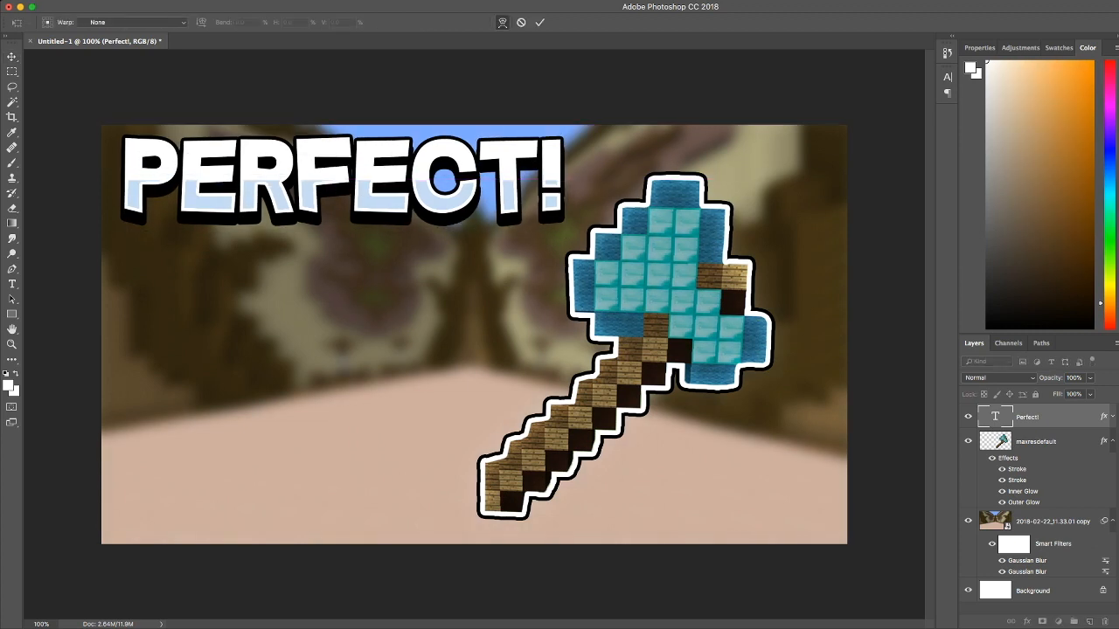
click(263, 349)
click(133, 22)
click(113, 91)
key(Escape)
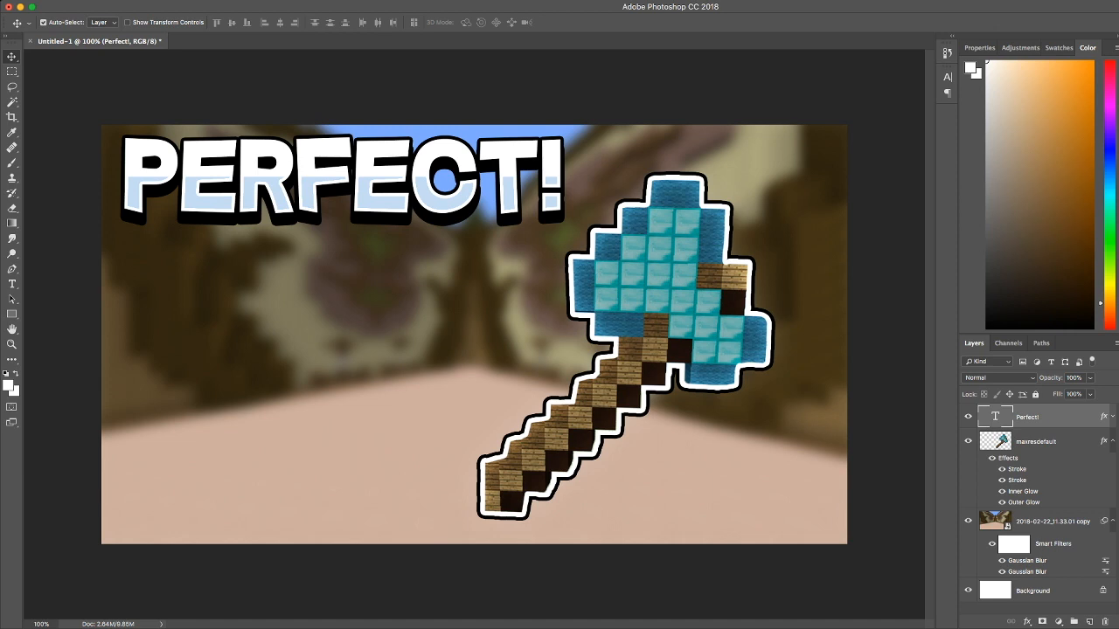
Step: Try to warp the "Perfect!" title by pulling its two lower corners downward
key(super+t)
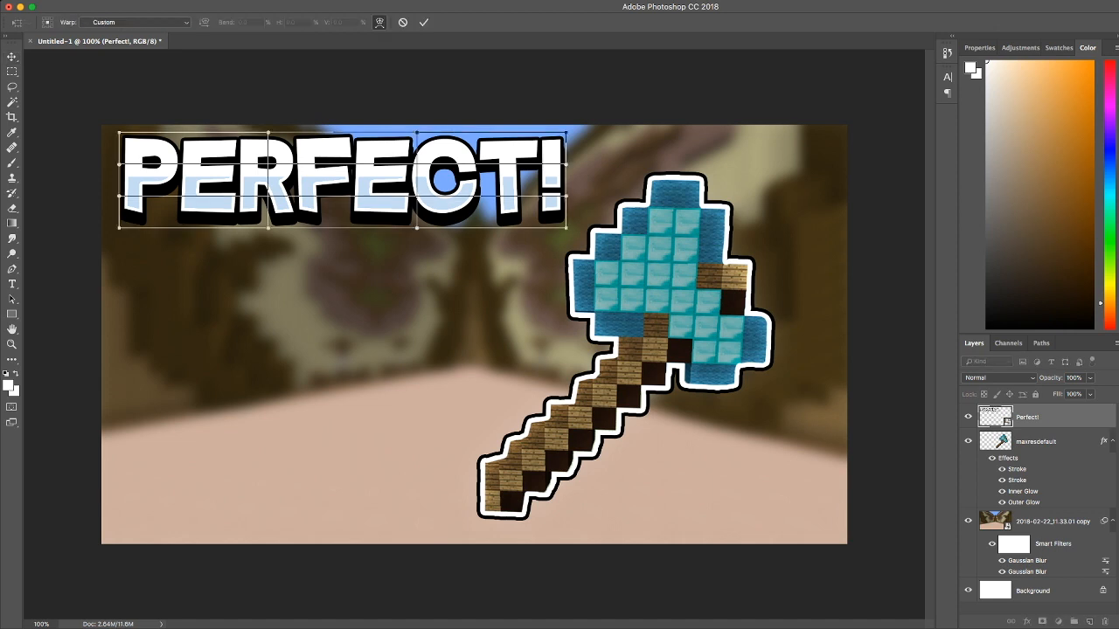
drag(566, 227, 565, 248)
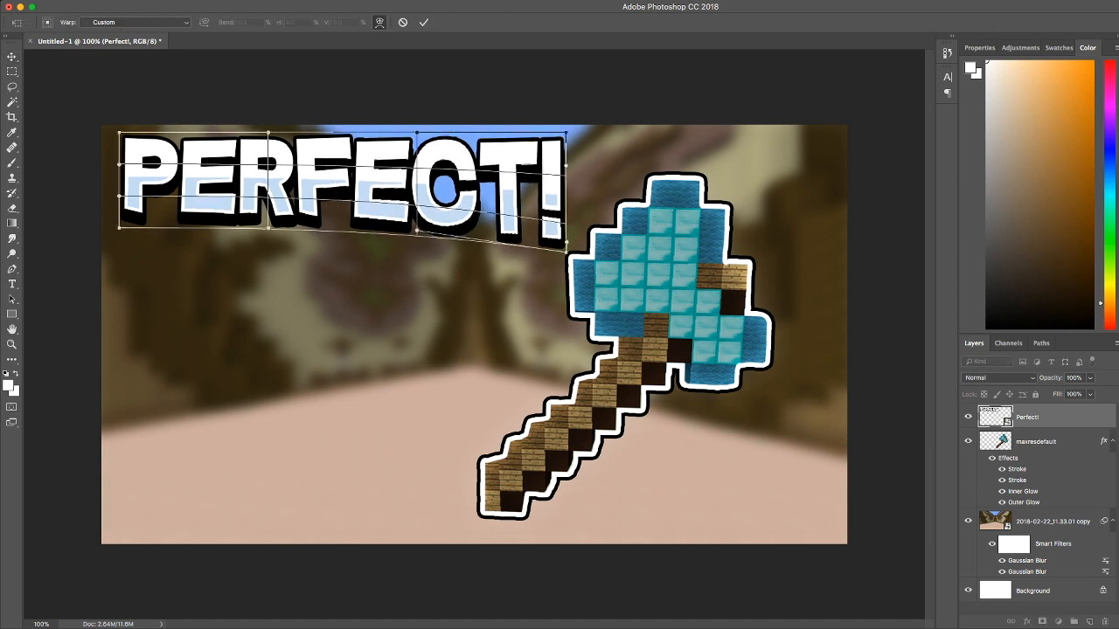
drag(120, 228, 116, 266)
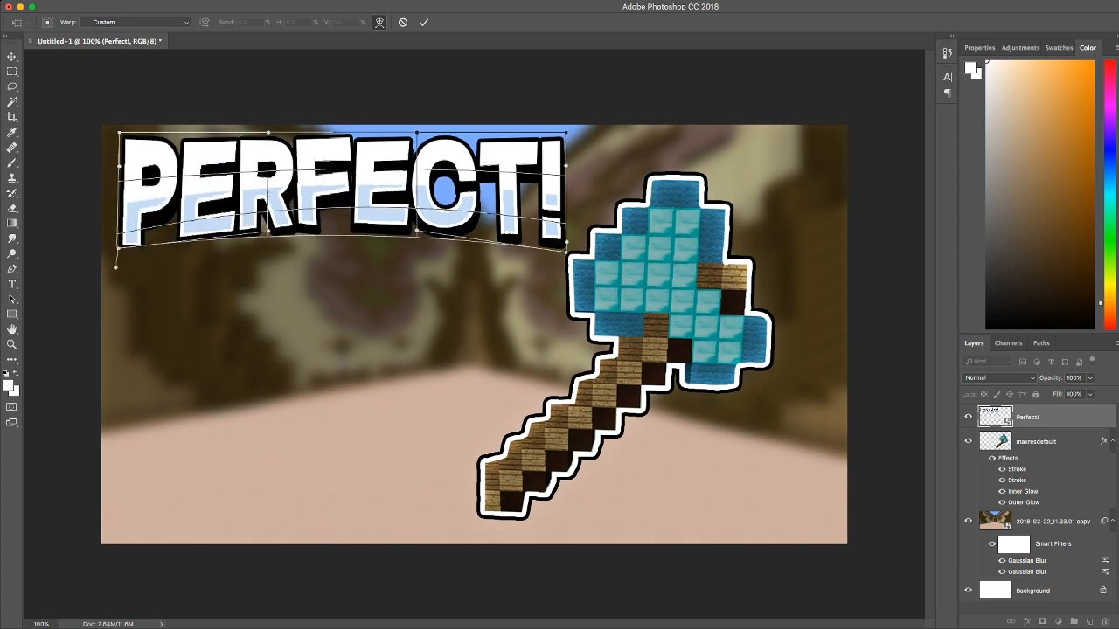
key(super+z)
key(Escape)
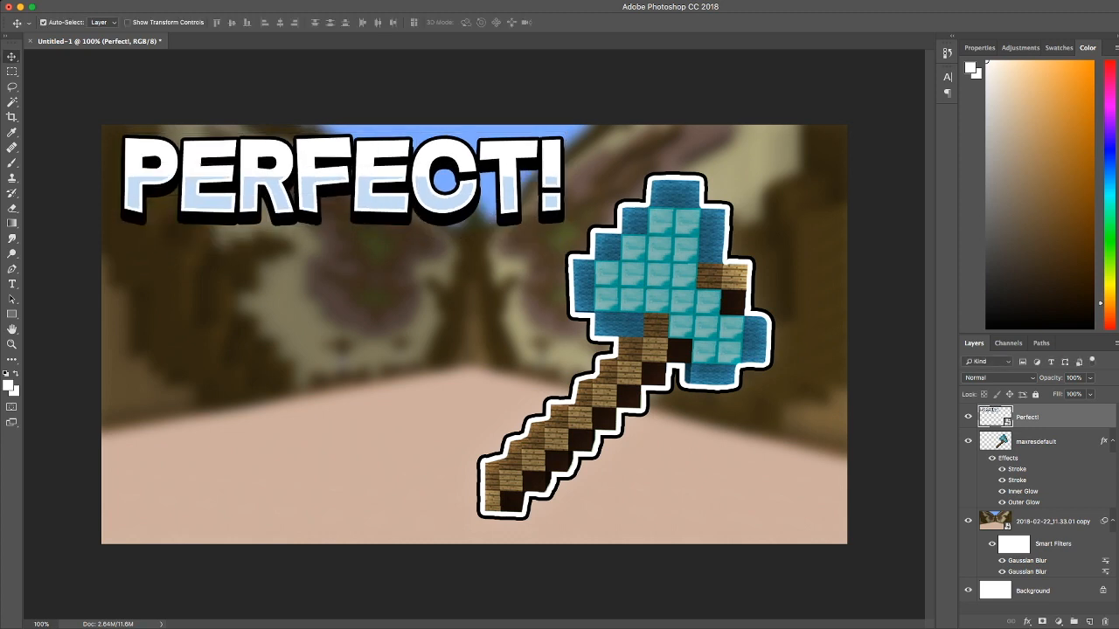
Step: Try bending the "Perfect!" title with the Arch and Arc warp presets
key(super+t)
click(135, 23)
click(109, 75)
drag(343, 113, 340, 187)
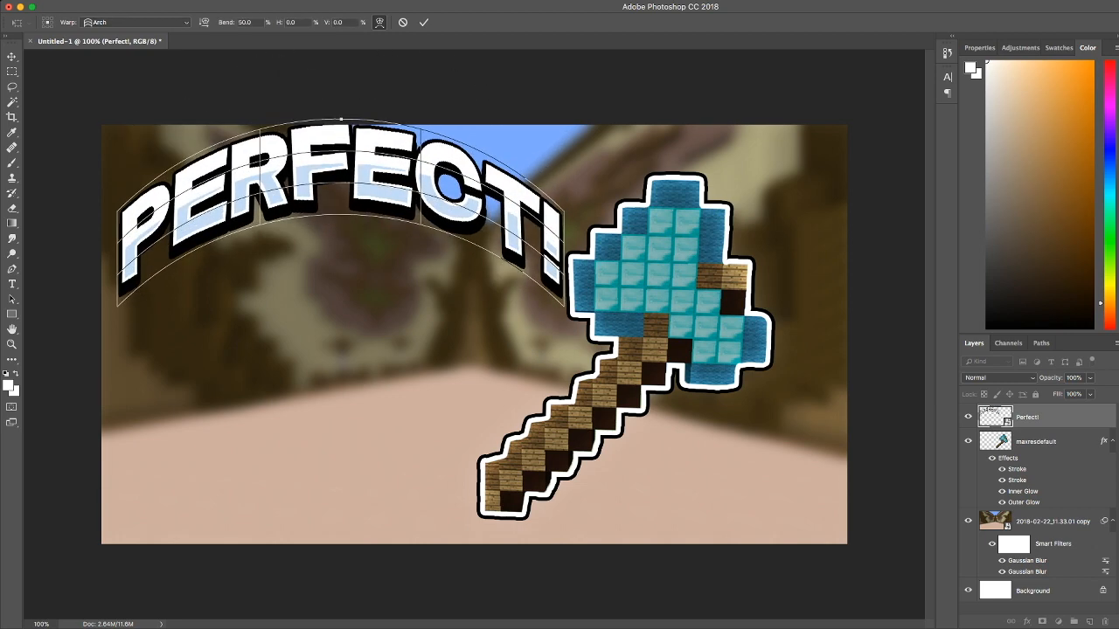
click(136, 22)
click(109, 40)
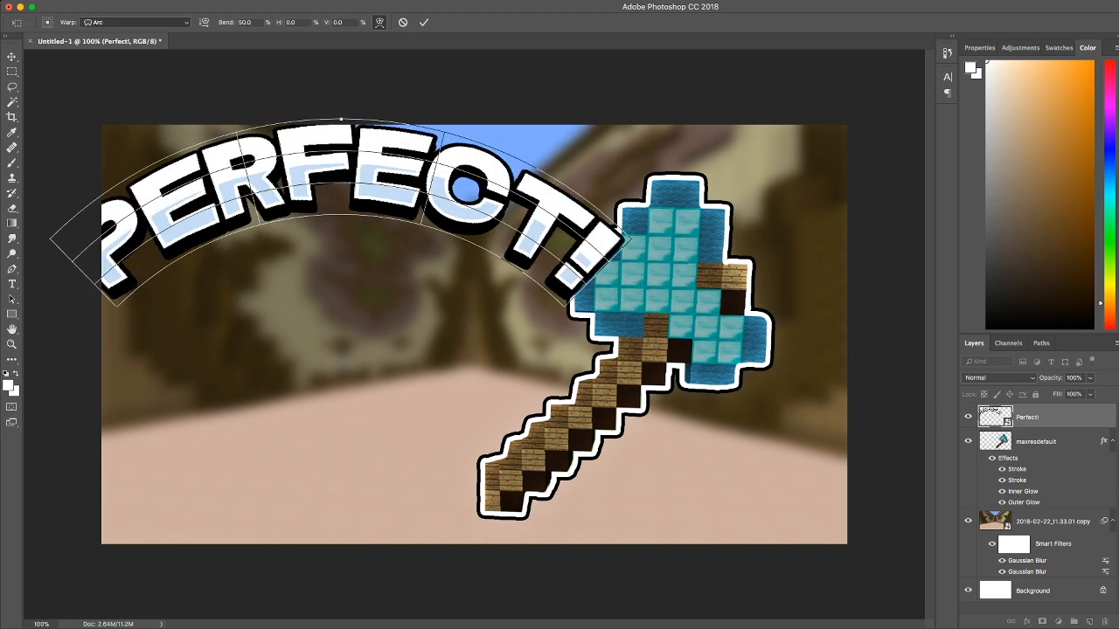
Step: Try the Arc Upper warp preset on the "Perfect!" title and a shift of the axe, and undo both
key(Down)
key(Down)
key(Down)
key(Down)
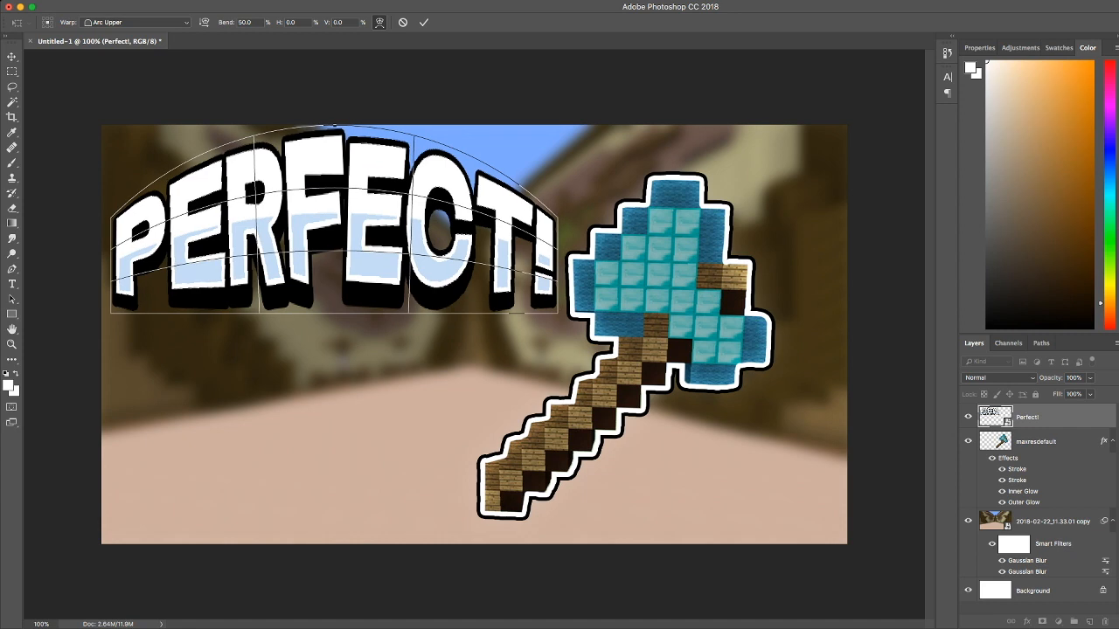
key(Return)
drag(664, 280, 686, 280)
key(super+alt+z)
key(super+alt+z)
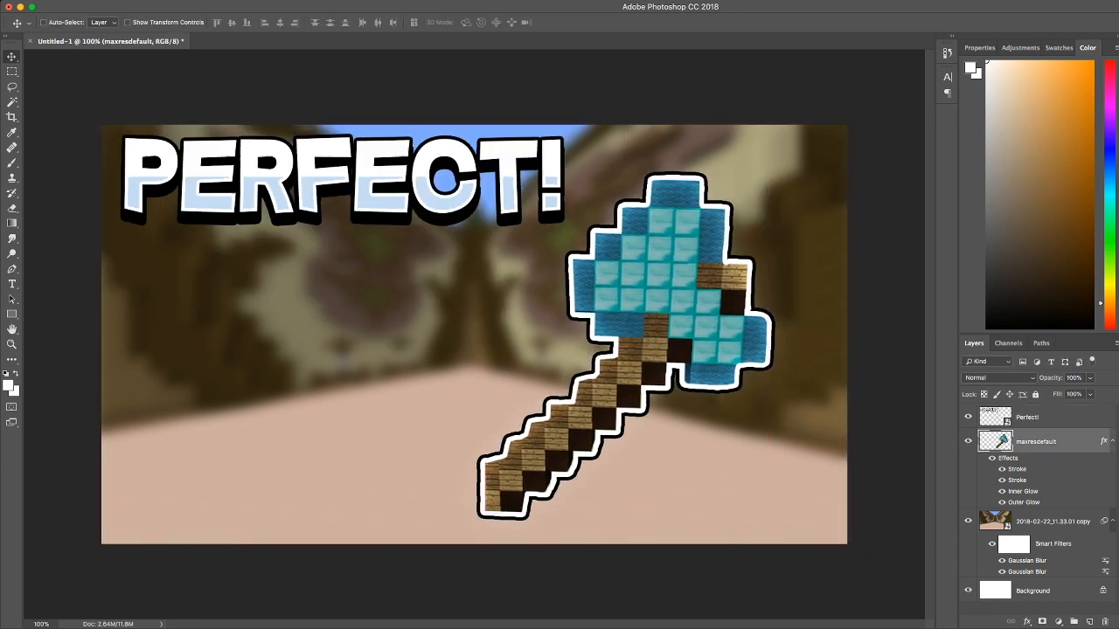
Step: Move the axe further toward the canvas's right edge and lower the "Perfect!" title to just above mid-height
drag(664, 279, 672, 280)
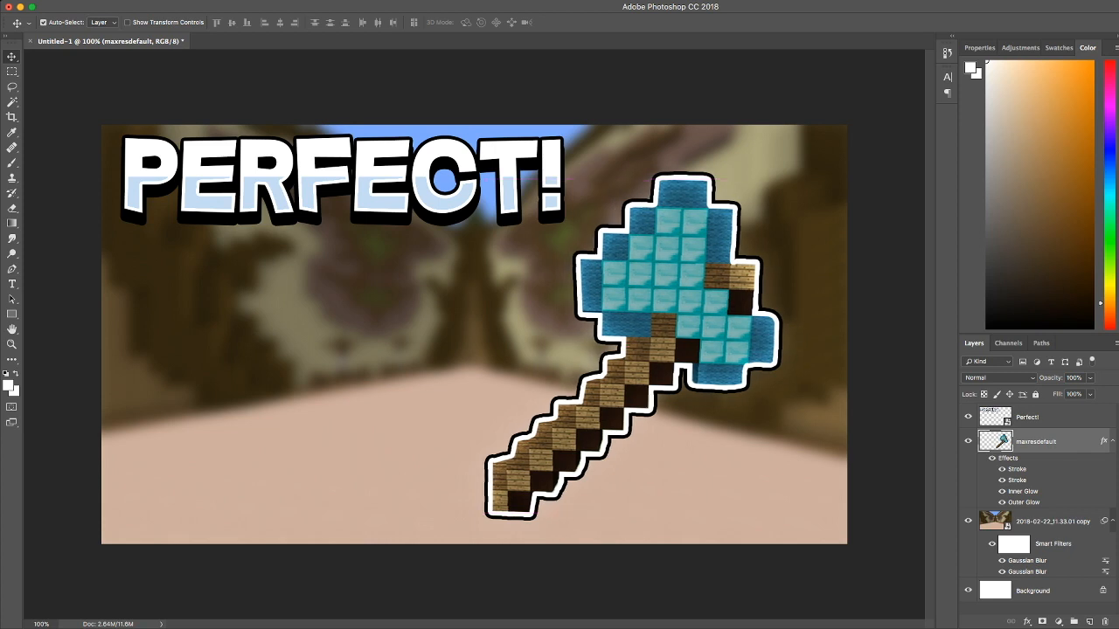
drag(376, 179, 376, 299)
drag(672, 279, 716, 279)
click(882, 332)
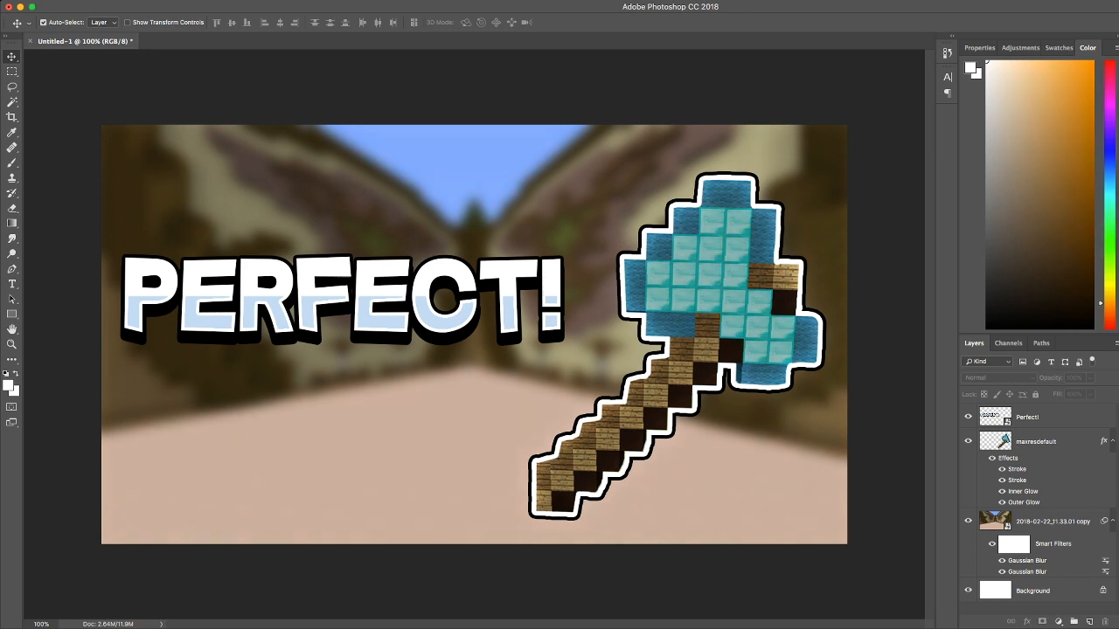
Step: Open GAME_TECHS_THUMBNAIL_GFX_PACK (1).psd and hide its "Hide ME :)" and "LEAVE ME ALONE LOL" layers
key(super)
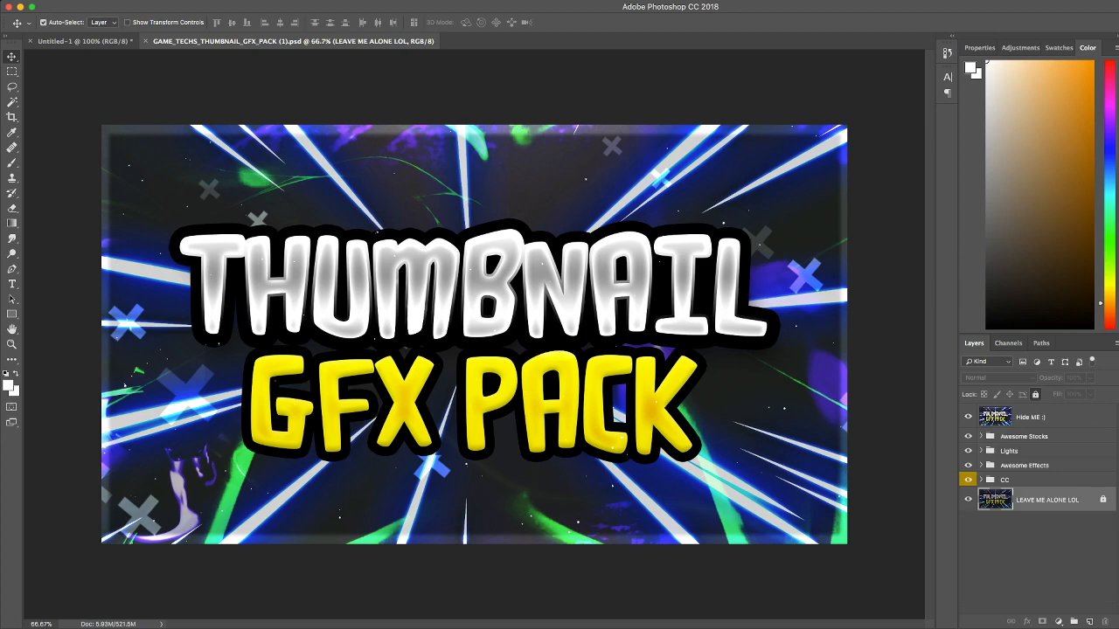
click(967, 417)
click(967, 499)
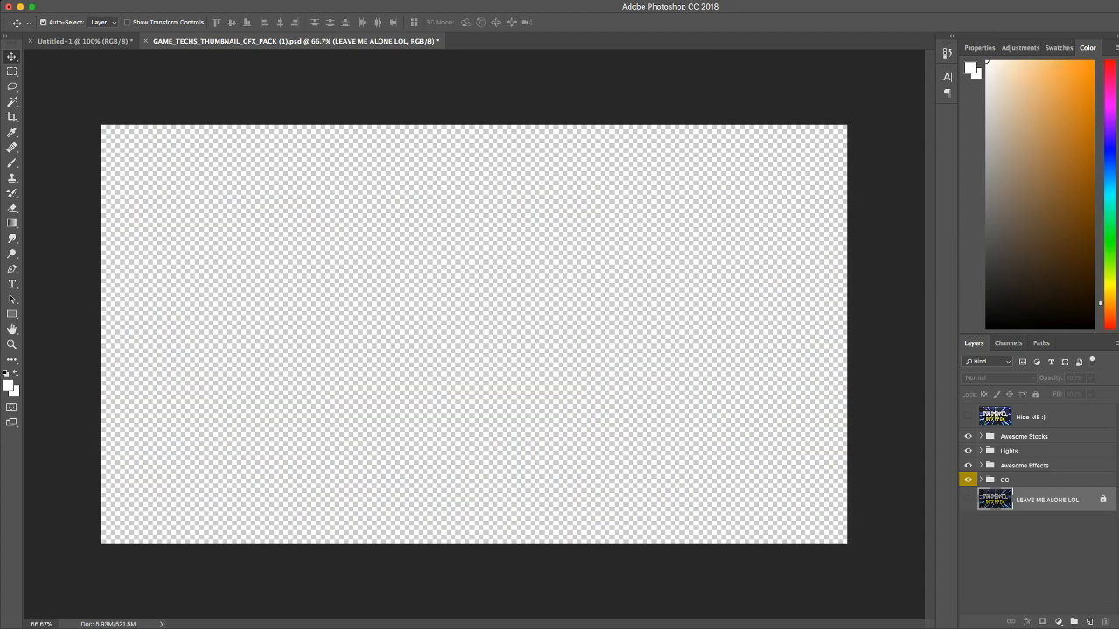
Step: Browse the Fire Effects group inside Awesome Effects and preview the bright 10K fire layer
click(981, 451)
click(981, 451)
click(990, 465)
click(981, 465)
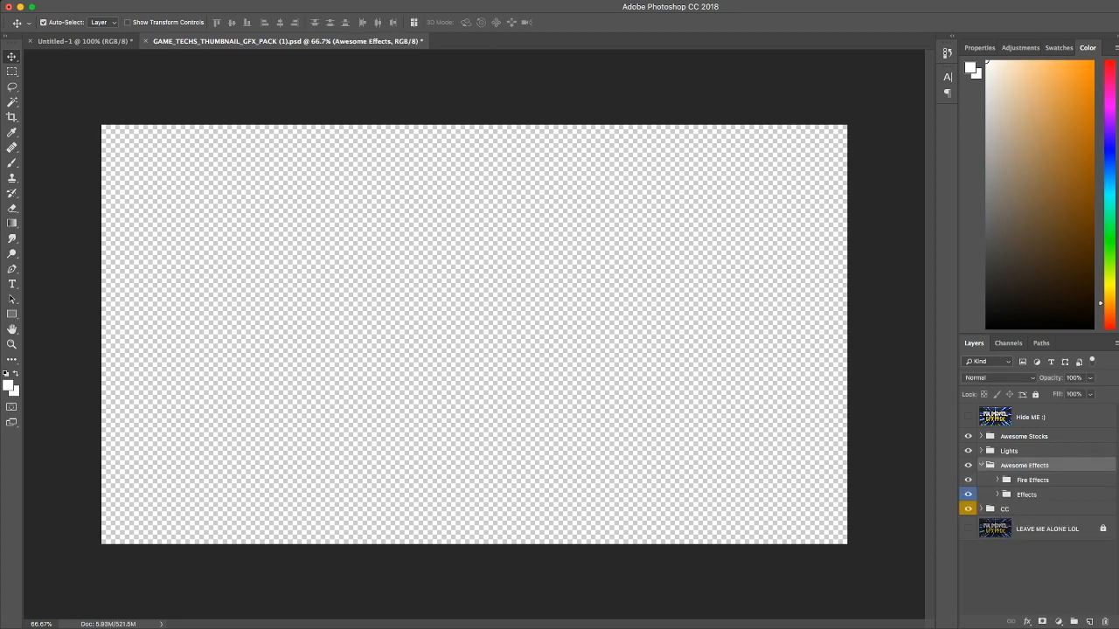
click(997, 480)
scroll(999, 486, down, 5)
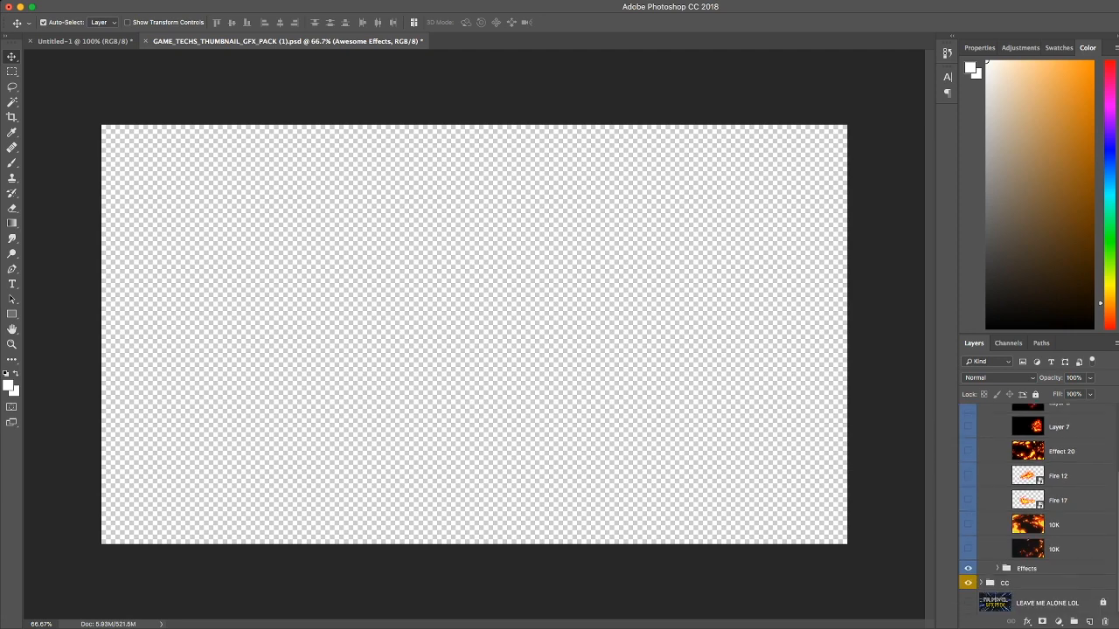
scroll(1038, 510, up, 3)
scroll(1038, 510, down, 3)
click(968, 525)
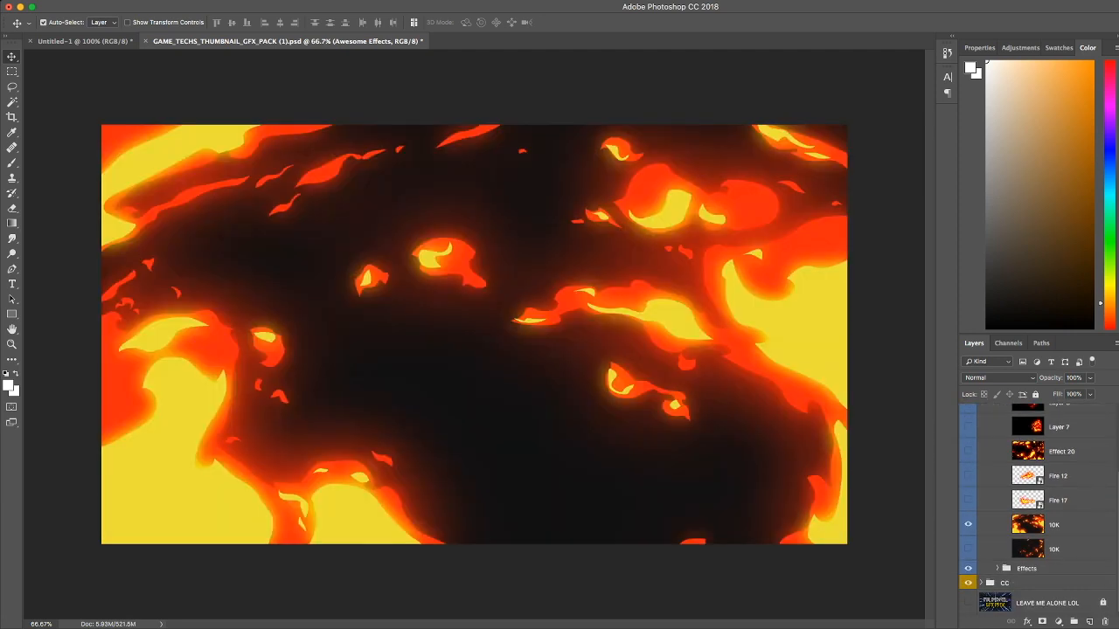
click(967, 525)
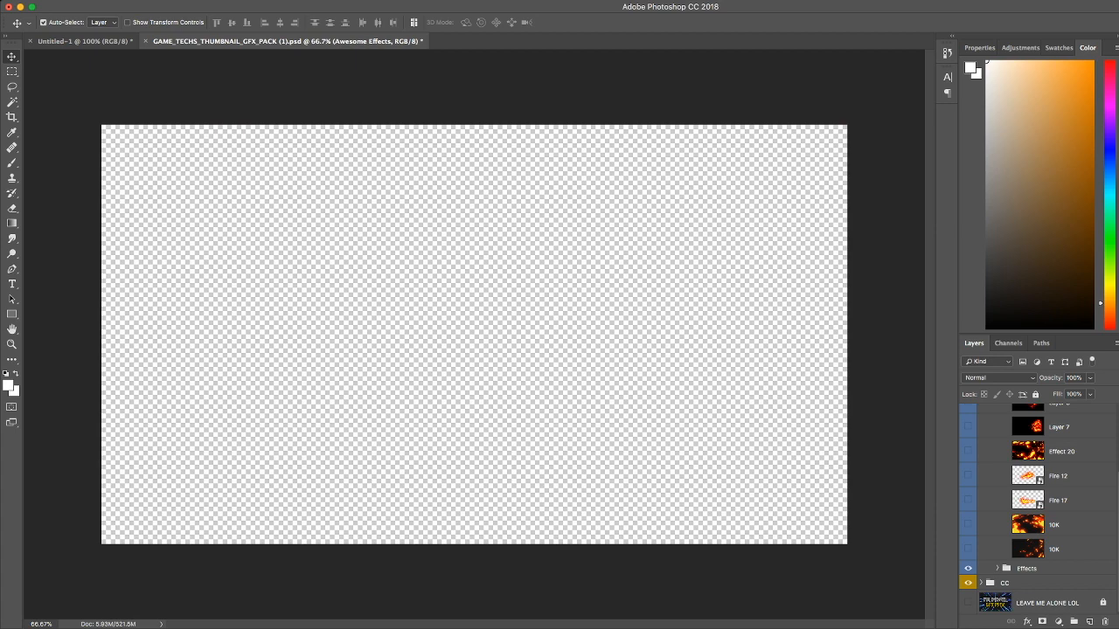
Step: Hide the purple lightning Layer 14, show the Electric 16 layer with blue rays, and copy it
scroll(1038, 509, up, 5)
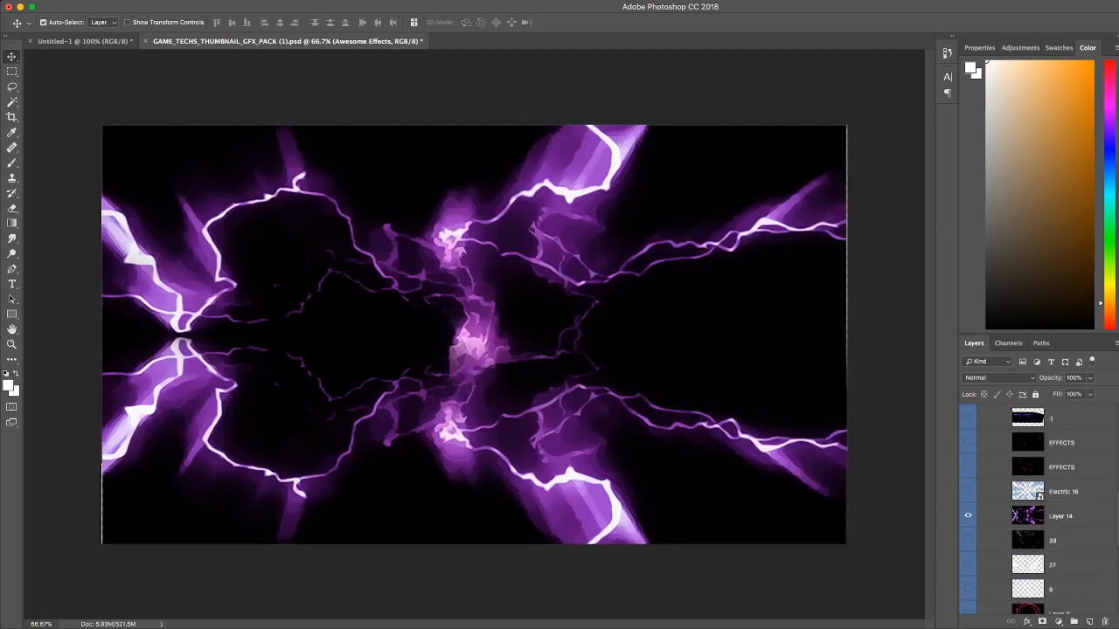
click(967, 516)
click(968, 491)
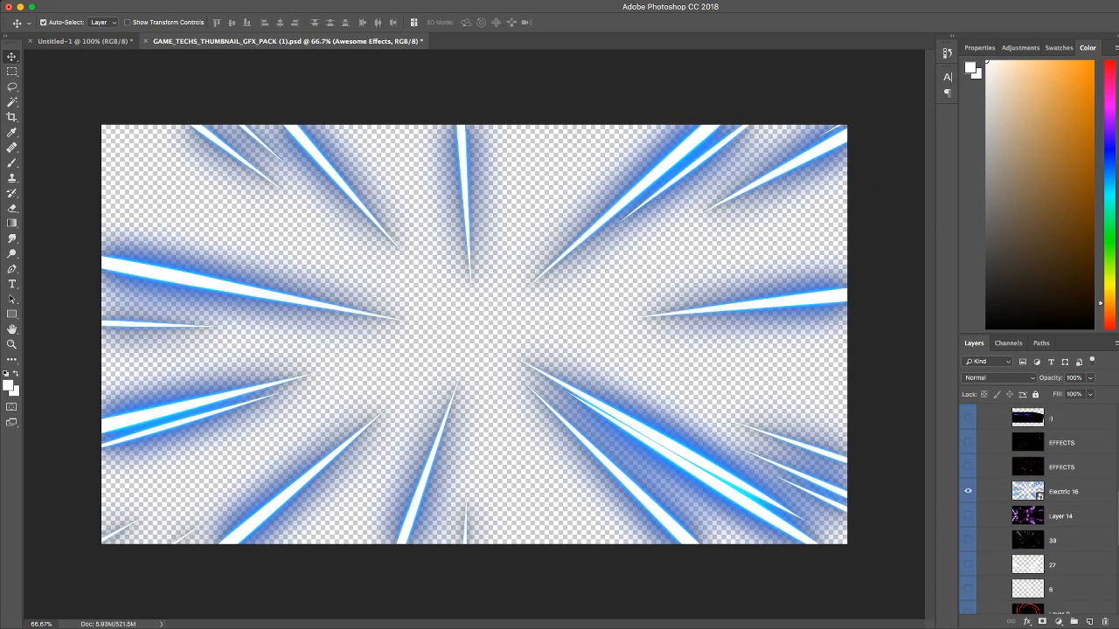
click(1063, 491)
key(super+c)
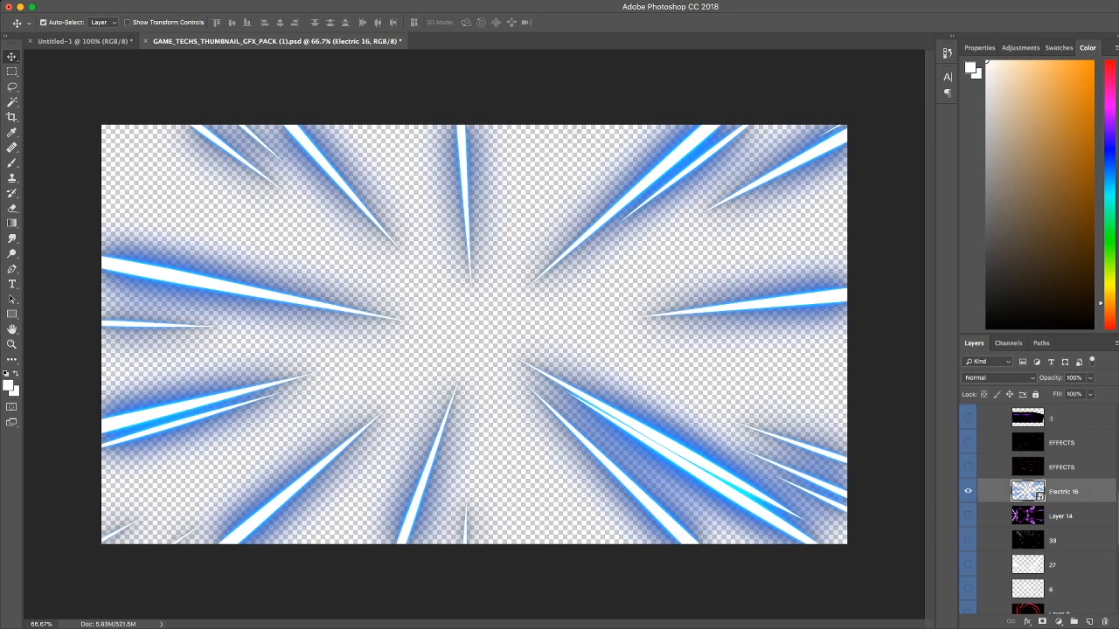
Step: Paste Electric 16 into the Untitled-1 thumbnail and move it up and left so the rays surround the canvas center
key(ctrl+Tab)
key(super+v)
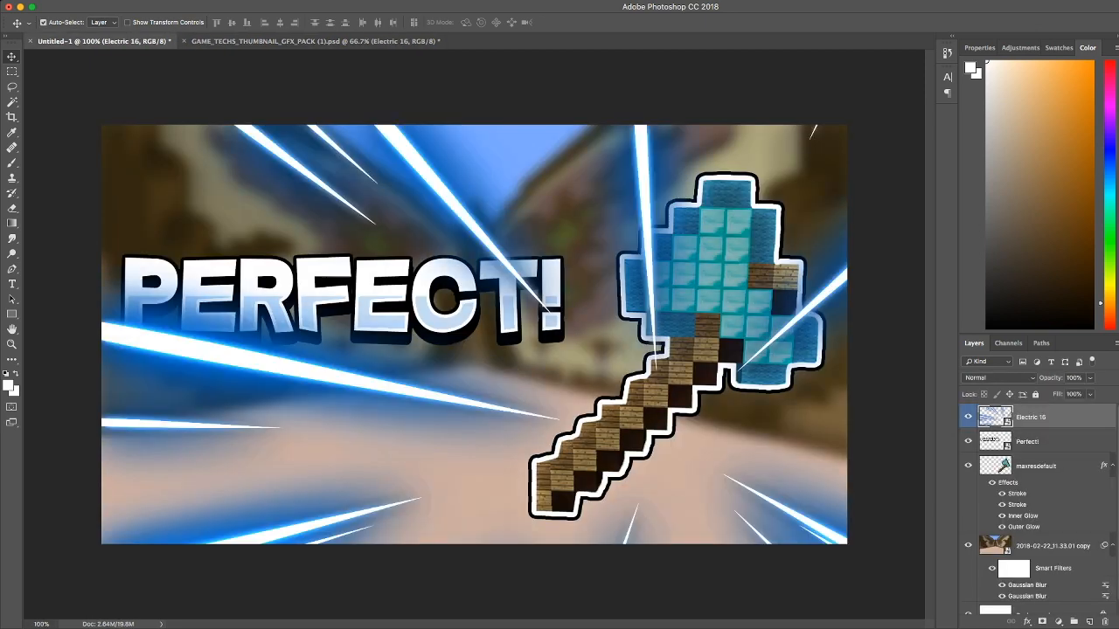
drag(437, 393, 272, 287)
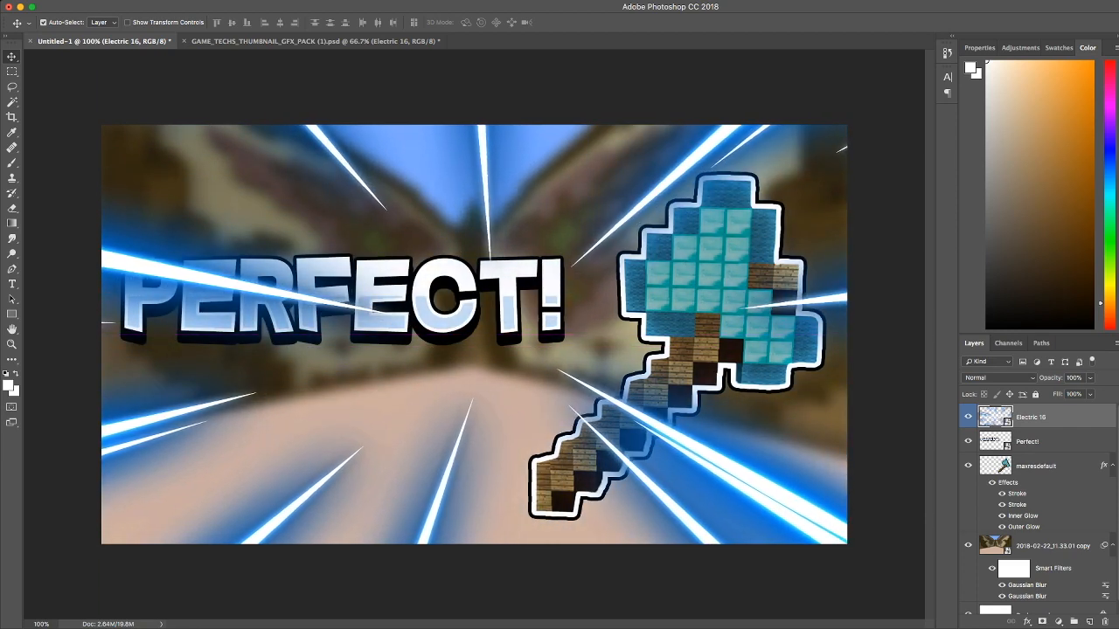
Step: Place the Electric 16 layer beneath the title and axe layers and shift the rays slightly to the left
key(super+bracketleft)
key(super+bracketleft)
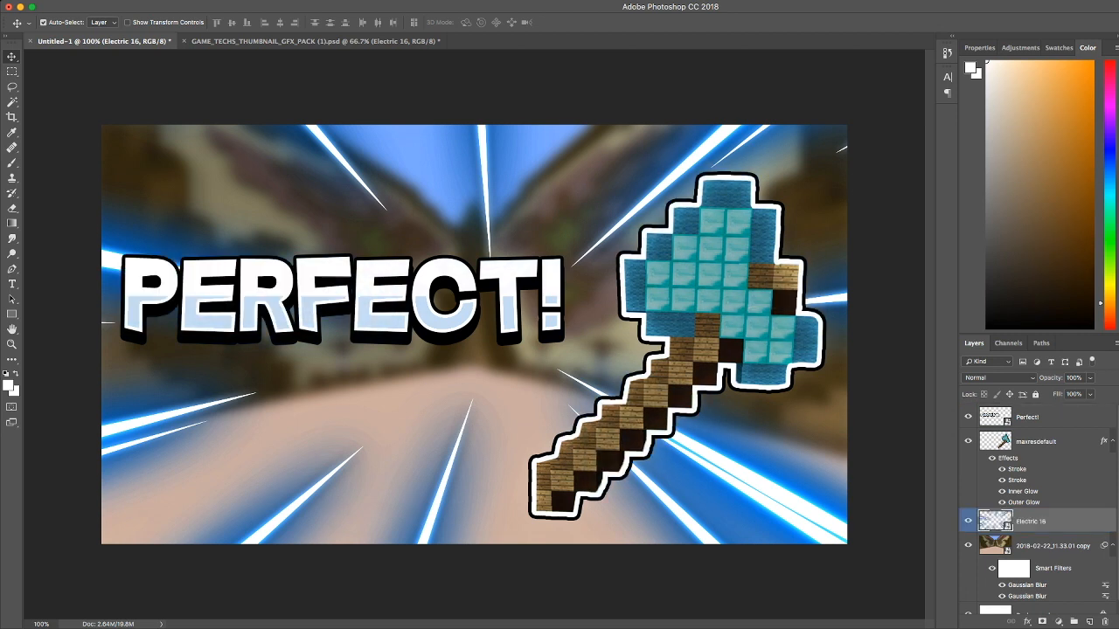
drag(442, 489, 414, 490)
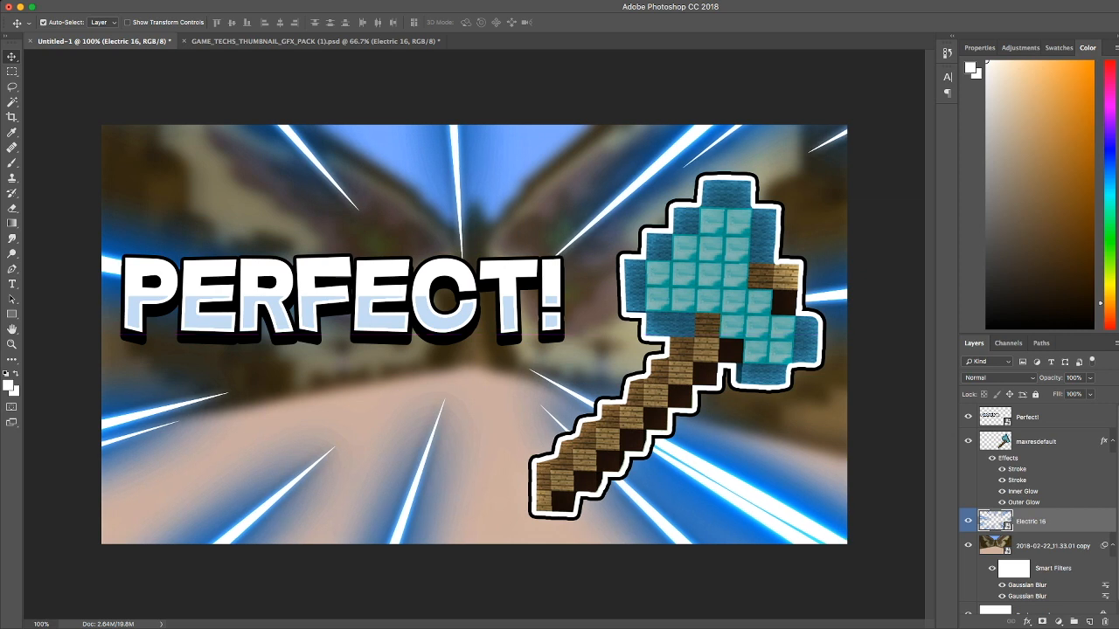